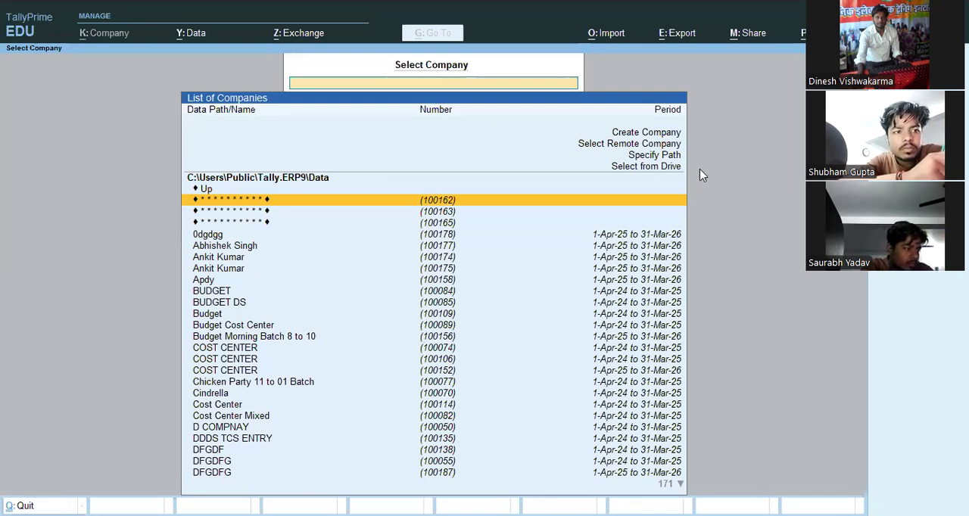
- Start a new company named ANANNYA ENERPRISES PVT LTD COMPANY and use the same name as its mailing name
{"action": "key", "text": "Up"}
{"action": "key", "text": "Up"}
{"action": "key", "text": "Up"}
{"action": "key", "text": "Up"}
{"action": "key", "text": "Up"}
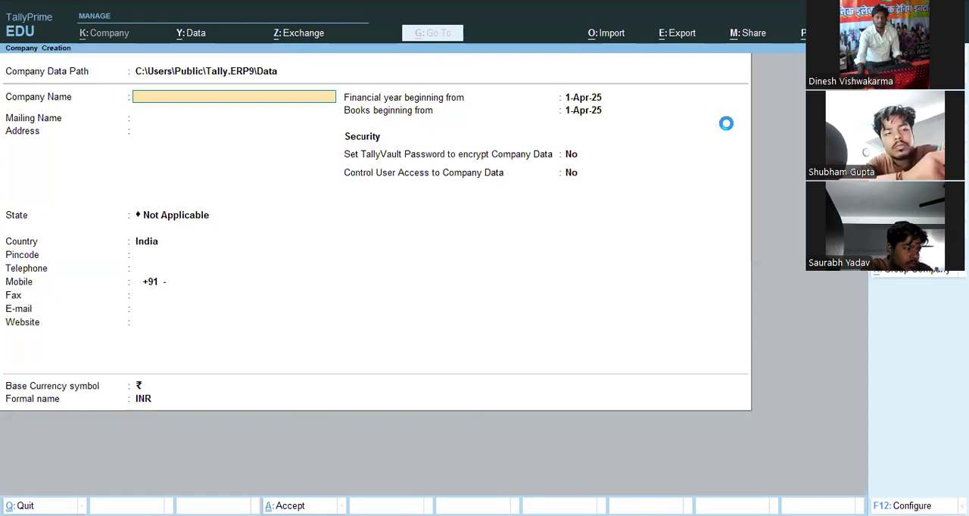
{"action": "type", "text": "ANANNY"}
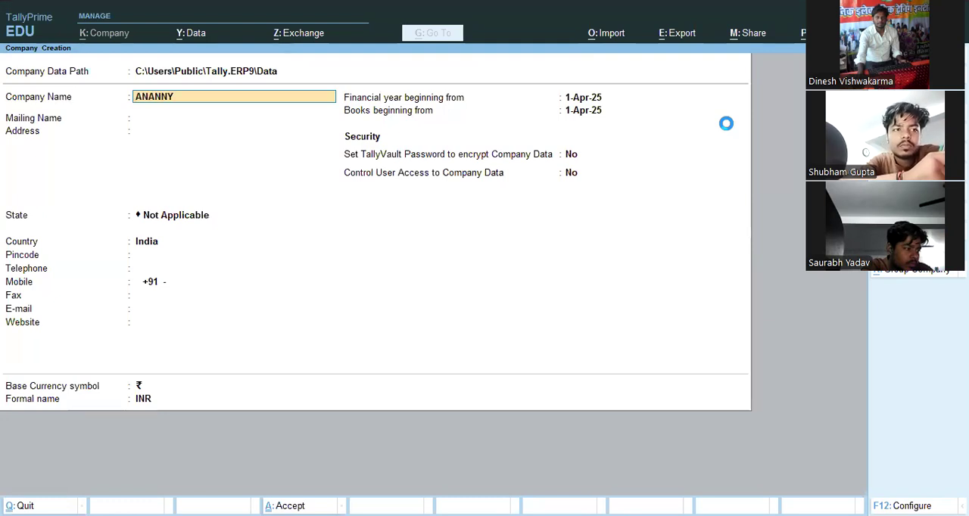
{"action": "type", "text": "A ENERPRICS"}
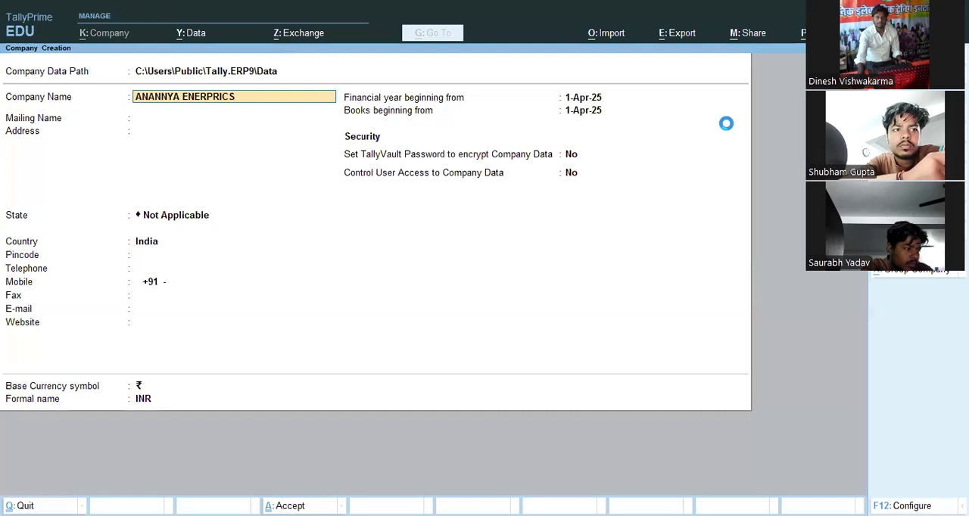
{"action": "type", "text": "E"}
{"action": "key", "text": "BackSpace"}
{"action": "key", "text": "BackSpace"}
{"action": "key", "text": "BackSpace"}
{"action": "type", "text": "S"}
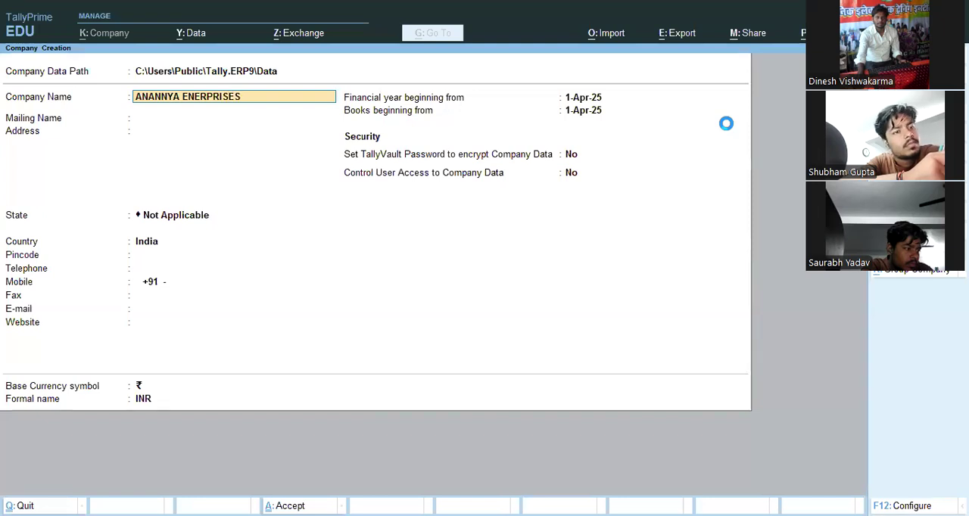
{"action": "type", "text": "ES PVT LTD COMPAN"}
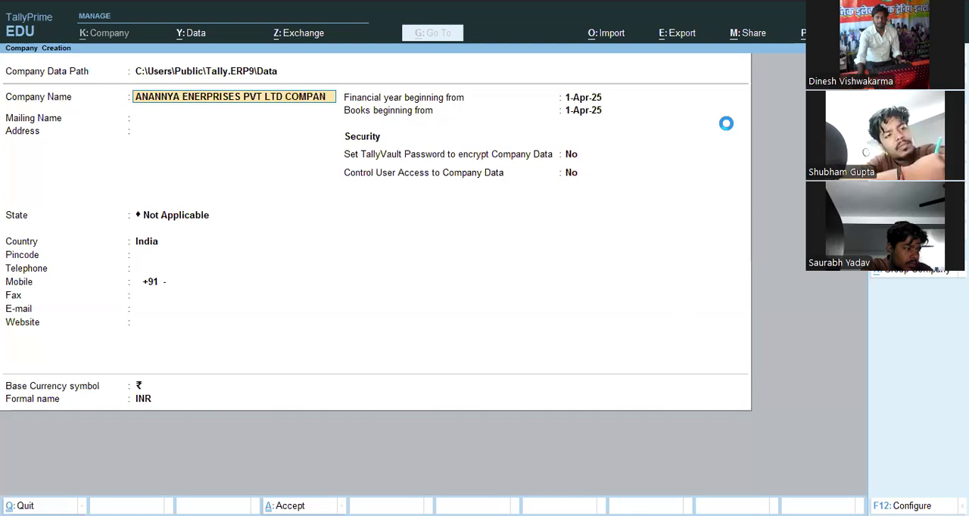
{"action": "key", "text": "Return"}
{"action": "key", "text": "Return"}
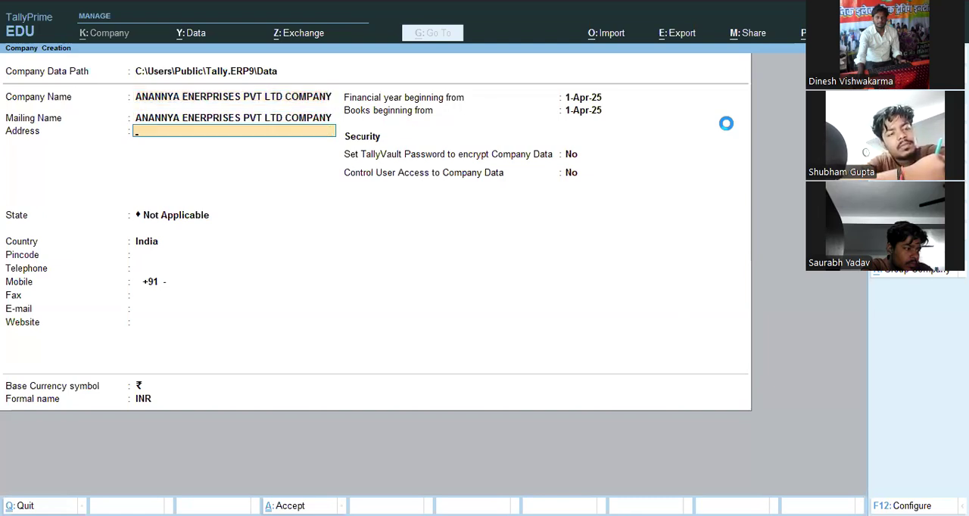
- Enter the company's two-line mailing address and set its state to Uttar Pradesh
{"action": "type", "text": "CHIRAIYKAOT"}
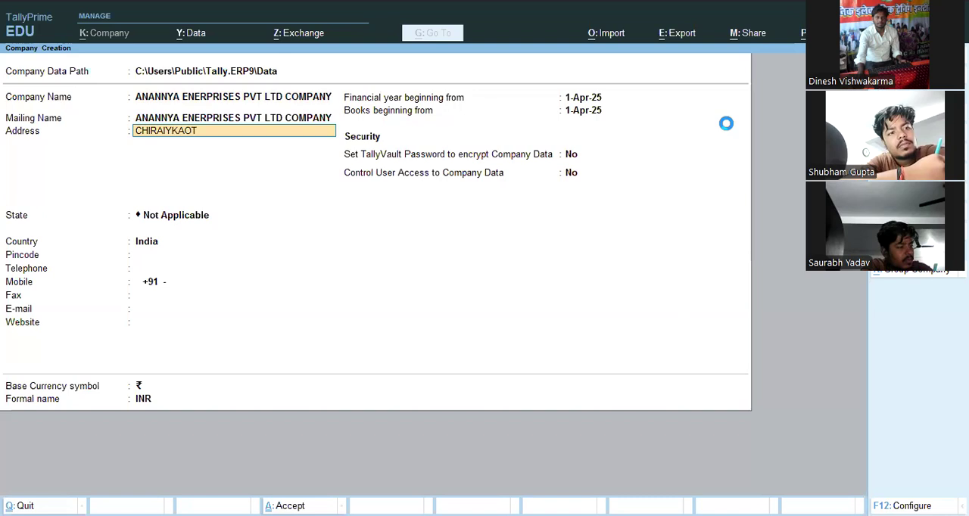
{"action": "key", "text": "BackSpace"}
{"action": "key", "text": "BackSpace"}
{"action": "key", "text": "BackSpace"}
{"action": "key", "text": "BackSpace"}
{"action": "type", "text": "AKO"}
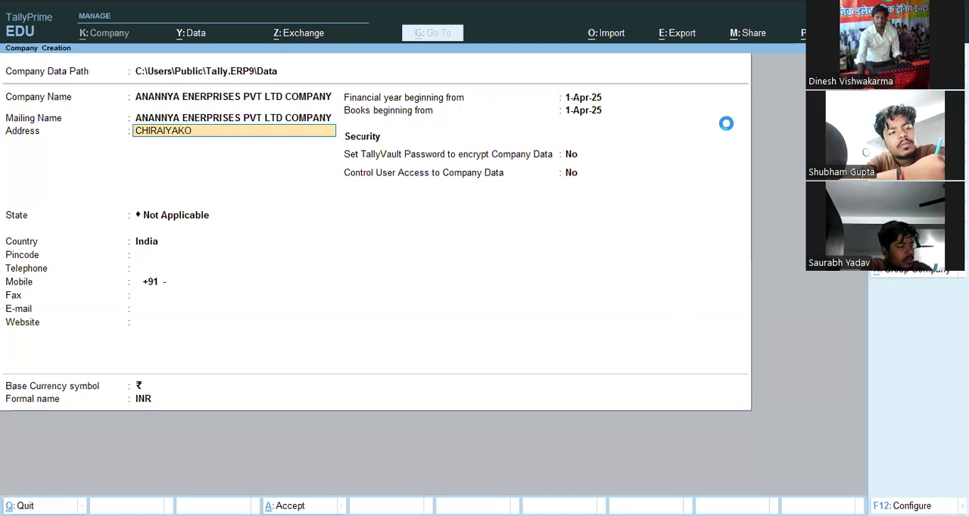
{"action": "type", "text": "T"}
{"action": "key", "text": "Return"}
{"action": "type", "text": "CHIR"}
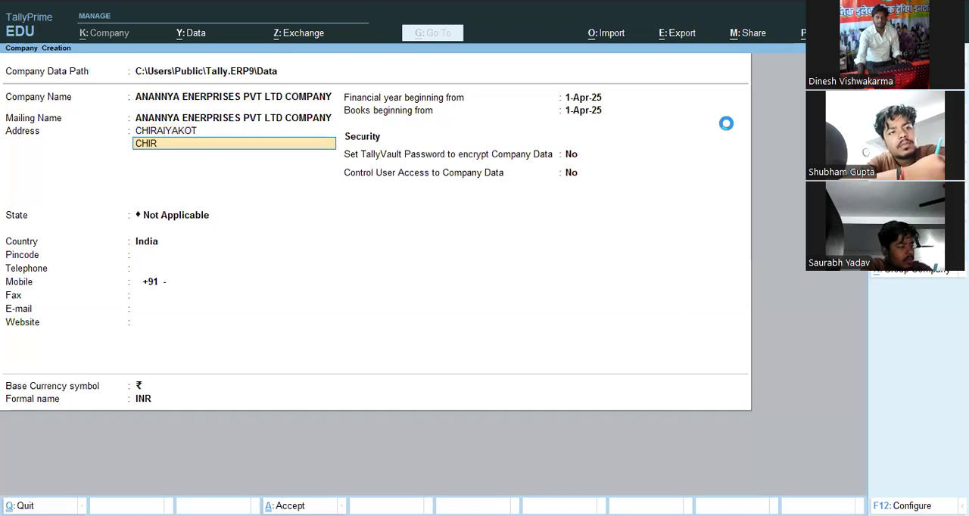
{"action": "type", "text": "AIYKA"}
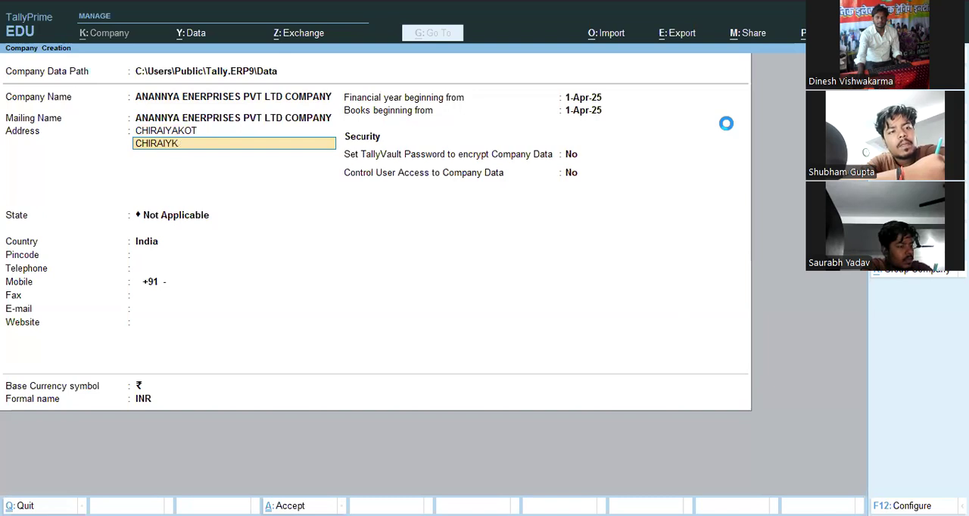
{"action": "key", "text": "BackSpace"}
{"action": "type", "text": "AKOT MAU"}
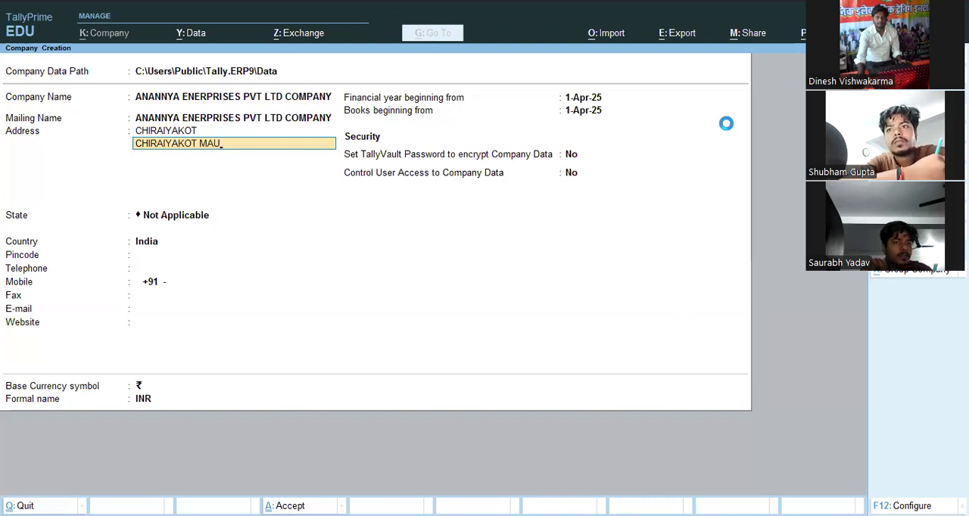
{"action": "key", "text": "Return"}
{"action": "type", "text": "u"}
{"action": "key", "text": "Return"}
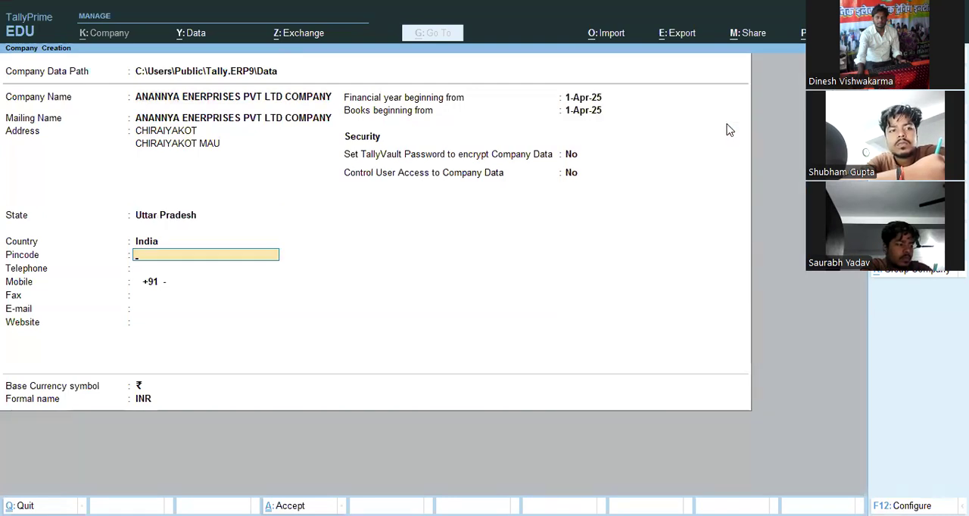
- Keep the default contact, financial year, security and currency settings, and save the new company
{"action": "key", "text": "Return"}
{"action": "key", "text": "Return"}
{"action": "key", "text": "Return"}
{"action": "key", "text": "Return"}
{"action": "key", "text": "Return"}
{"action": "key", "text": "Return"}
{"action": "key", "text": "Return"}
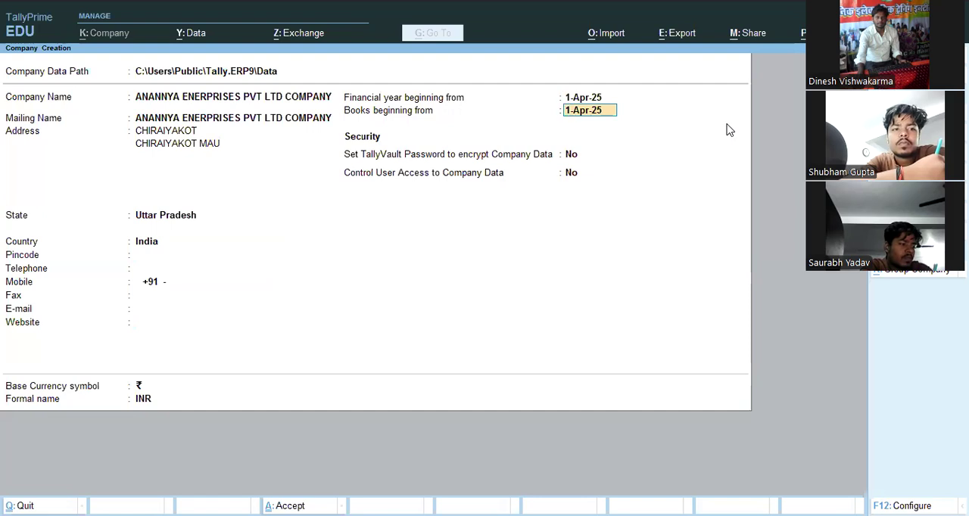
{"action": "key", "text": "Return"}
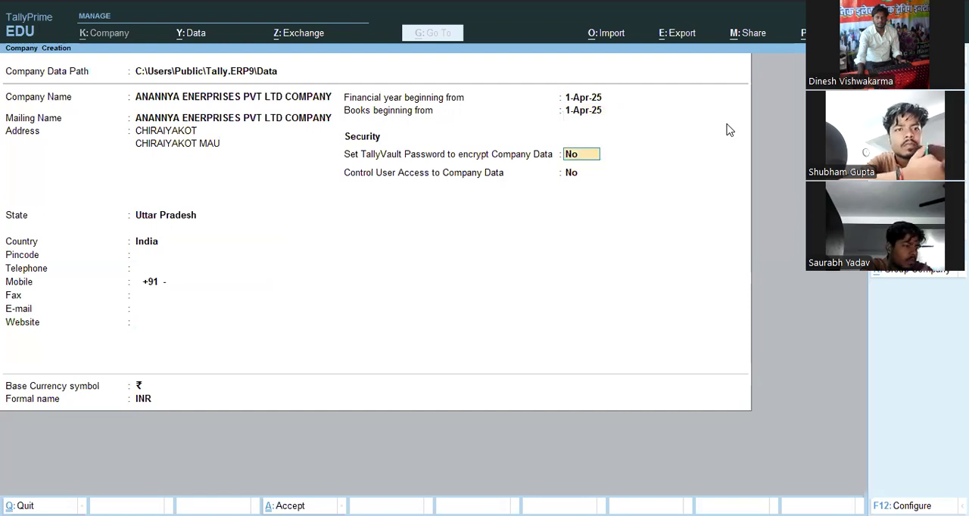
{"action": "key", "text": "Return"}
{"action": "key", "text": "Return"}
{"action": "key", "text": "Return"}
{"action": "key", "text": "Return"}
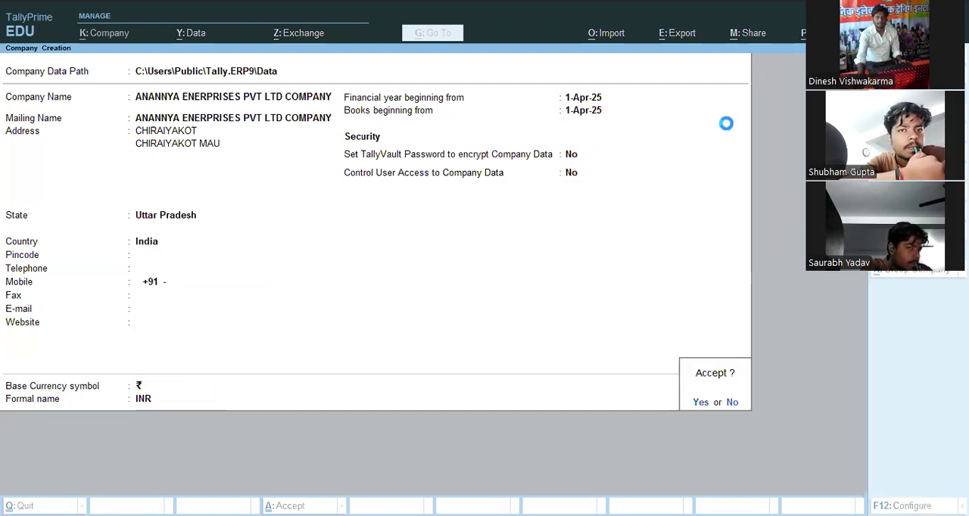
{"action": "key", "text": "Return"}
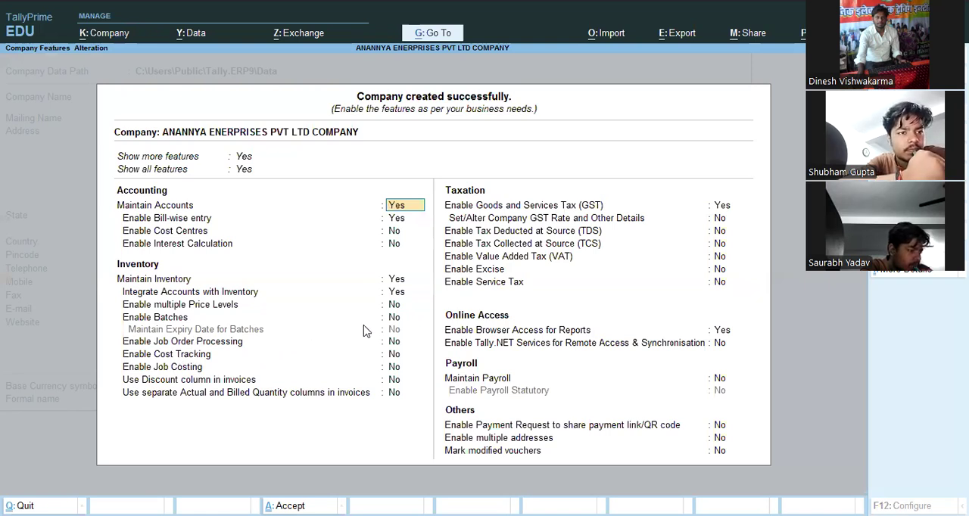
- Keep the default accounting and inventory features for the company and disable Goods and Services Tax (GST)
{"action": "key", "text": "Return"}
{"action": "key", "text": "Return"}
{"action": "key", "text": "Return"}
{"action": "key", "text": "Return"}
{"action": "key", "text": "Return"}
{"action": "key", "text": "Return"}
{"action": "key", "text": "Return"}
{"action": "key", "text": "Return"}
{"action": "key", "text": "Return"}
{"action": "key", "text": "Return"}
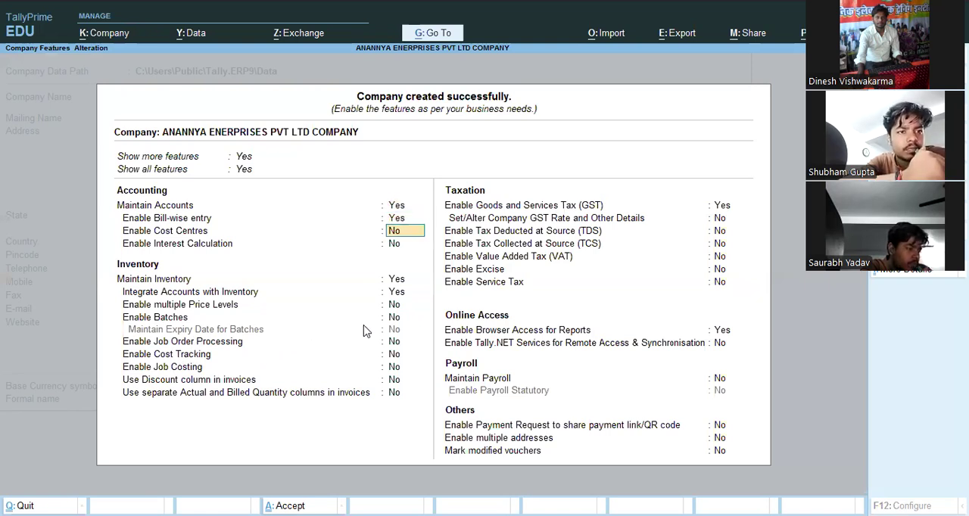
- Keep the remaining taxation, online access, payroll and other features at their defaults, and save the company features
{"action": "key", "text": "Return"}
{"action": "key", "text": "Return"}
{"action": "key", "text": "Return"}
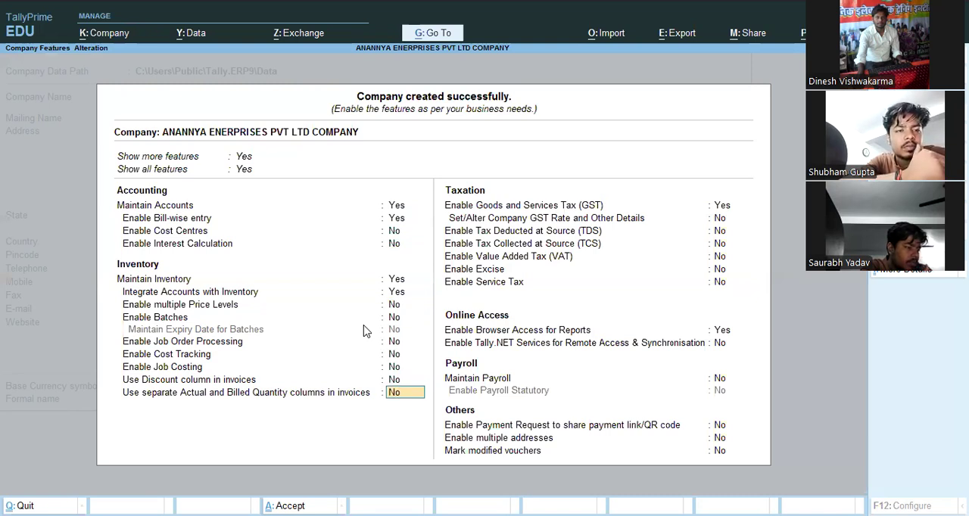
{"action": "type", "text": "n"}
{"action": "key", "text": "Return"}
{"action": "key", "text": "Return"}
{"action": "key", "text": "Return"}
{"action": "key", "text": "Return"}
{"action": "key", "text": "Return"}
{"action": "key", "text": "Return"}
{"action": "key", "text": "Return"}
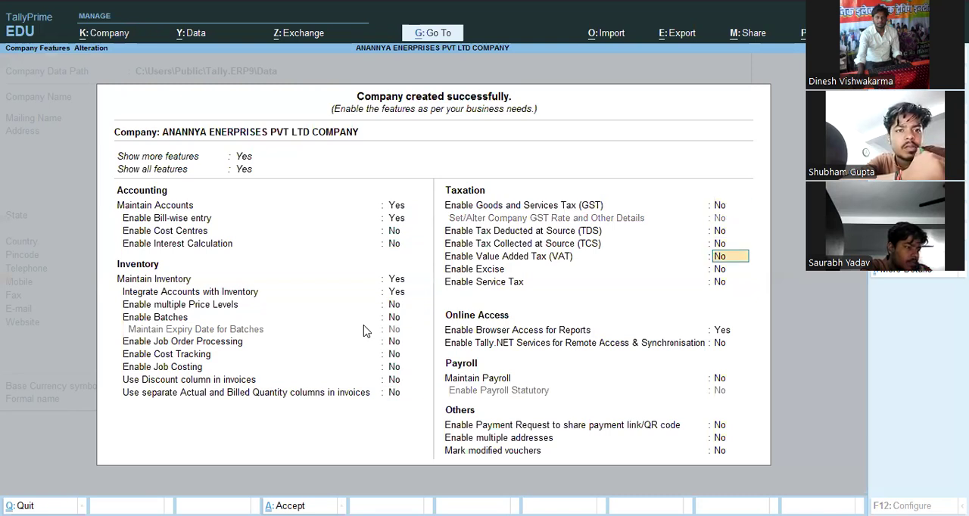
{"action": "key", "text": "Return"}
{"action": "key", "text": "Return"}
{"action": "key", "text": "Return"}
{"action": "key", "text": "Return"}
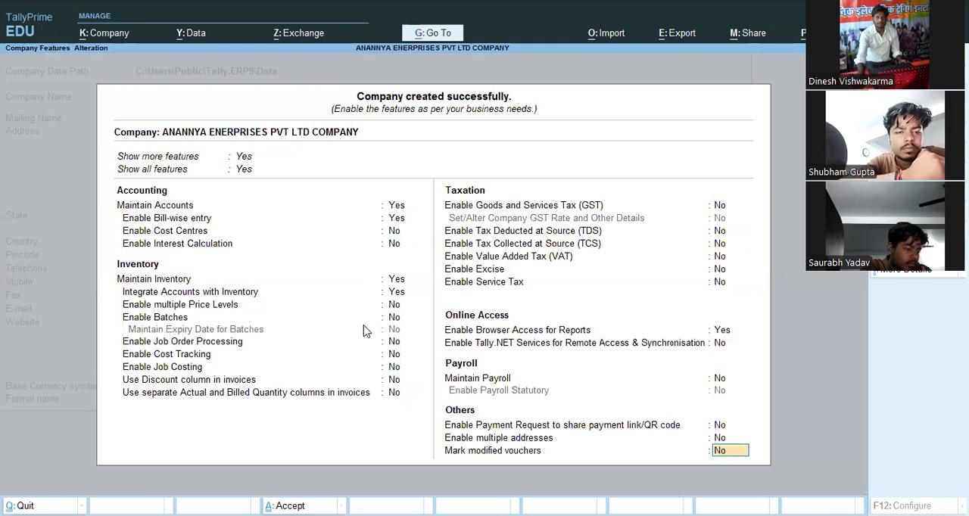
{"action": "key", "text": "Return"}
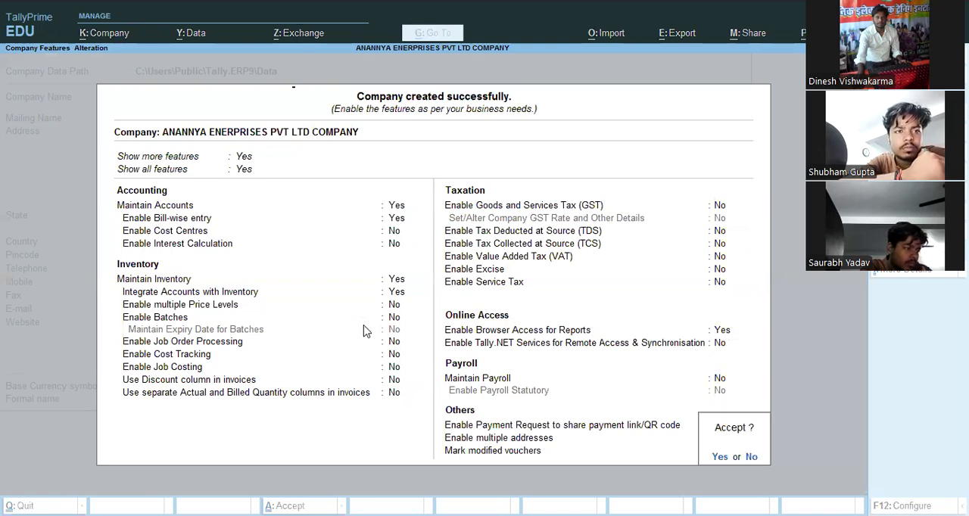
{"action": "key", "text": "Return"}
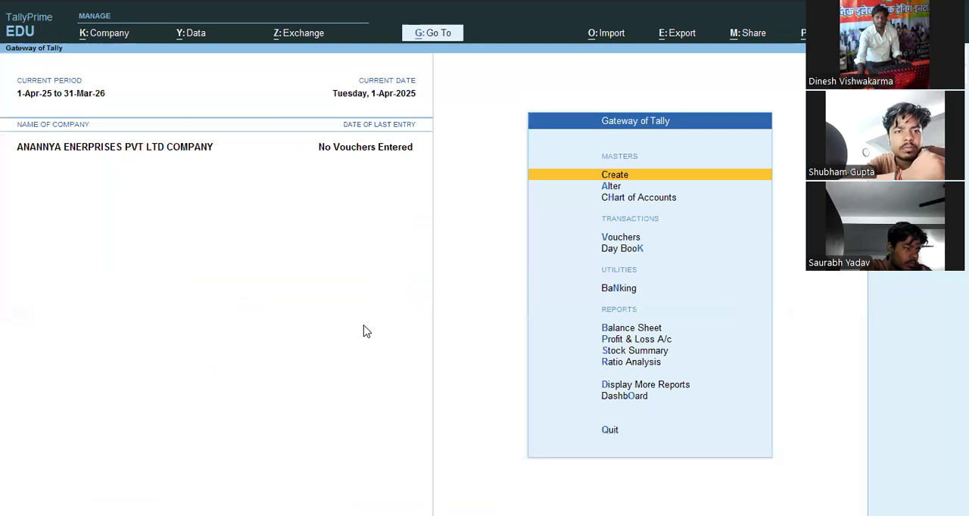
- Open master creation and look through the available accounting and inventory master types
{"action": "key", "text": "Return"}
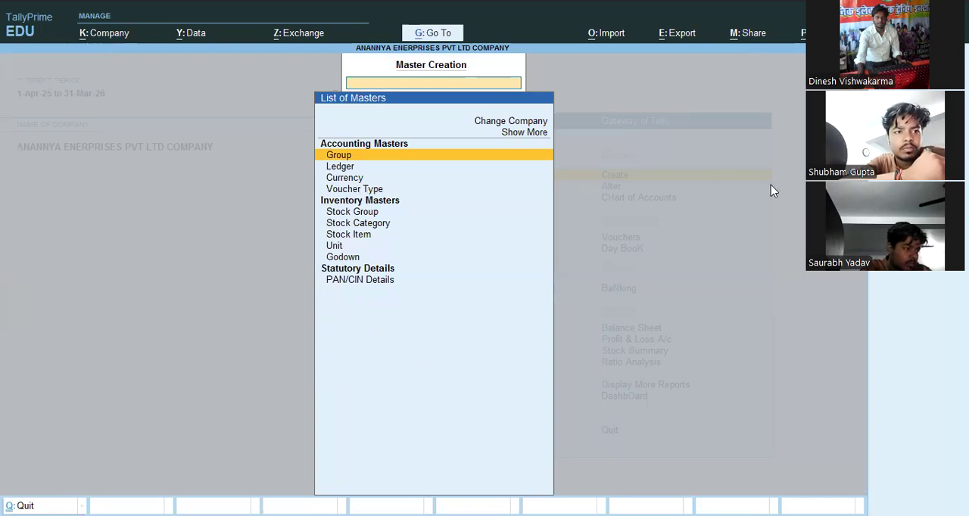
{"action": "key", "text": "Down"}
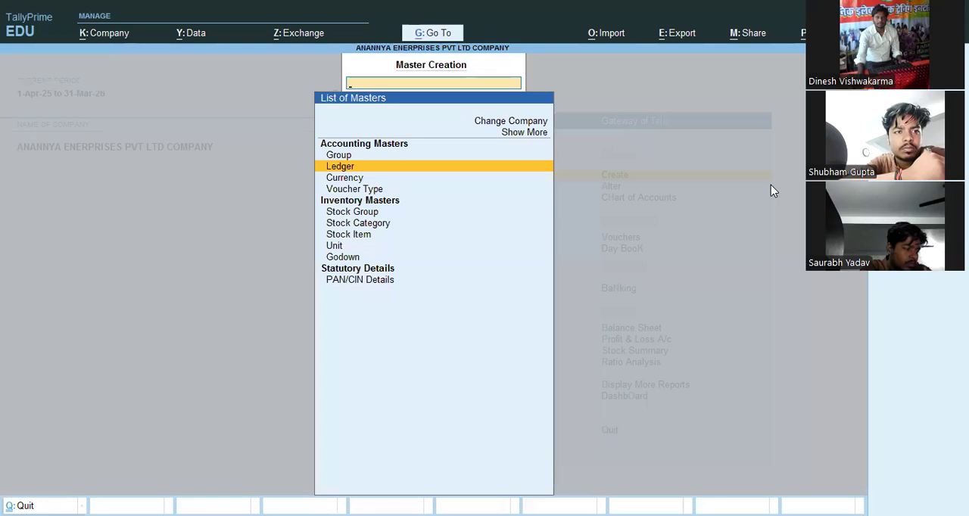
{"action": "key", "text": "Down"}
{"action": "key", "text": "Down"}
{"action": "key", "text": "Down"}
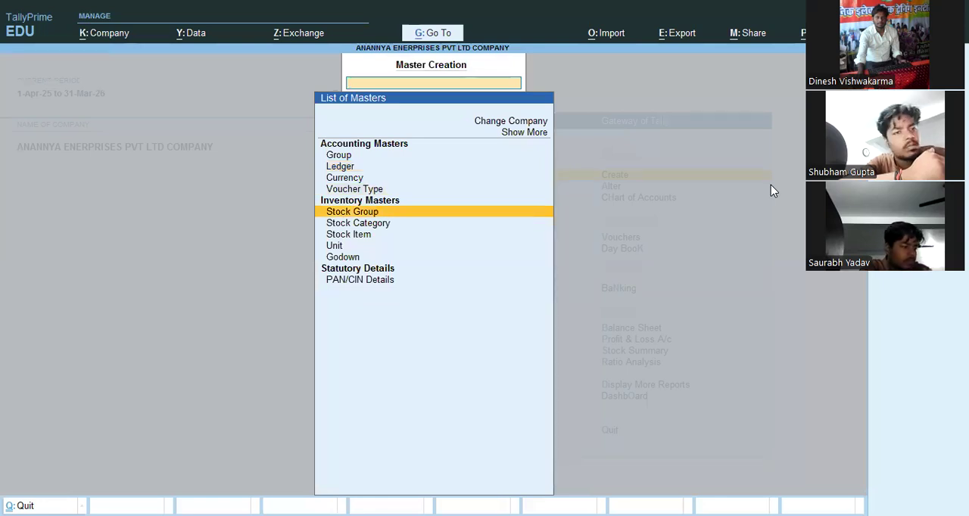
{"action": "key", "text": "Down"}
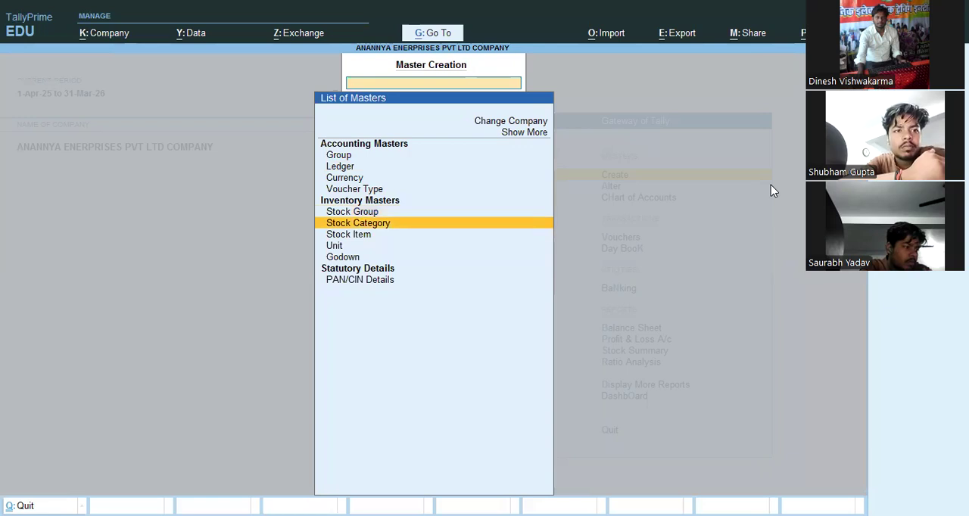
{"action": "key", "text": "Down"}
{"action": "key", "text": "Down"}
{"action": "key", "text": "Down"}
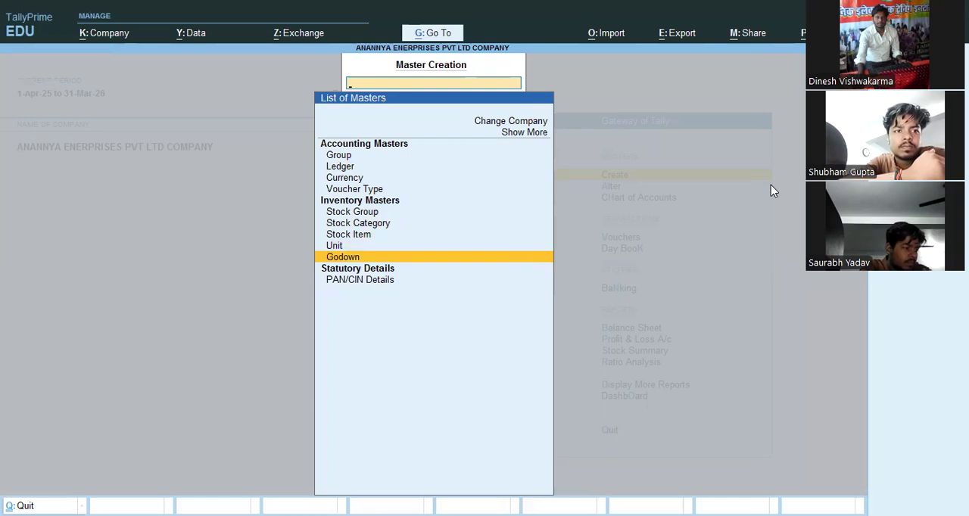
{"action": "key", "text": "Up"}
{"action": "key", "text": "Up"}
{"action": "key", "text": "Up"}
{"action": "key", "text": "Up"}
{"action": "key", "text": "Up"}
{"action": "key", "text": "Up"}
{"action": "key", "text": "Up"}
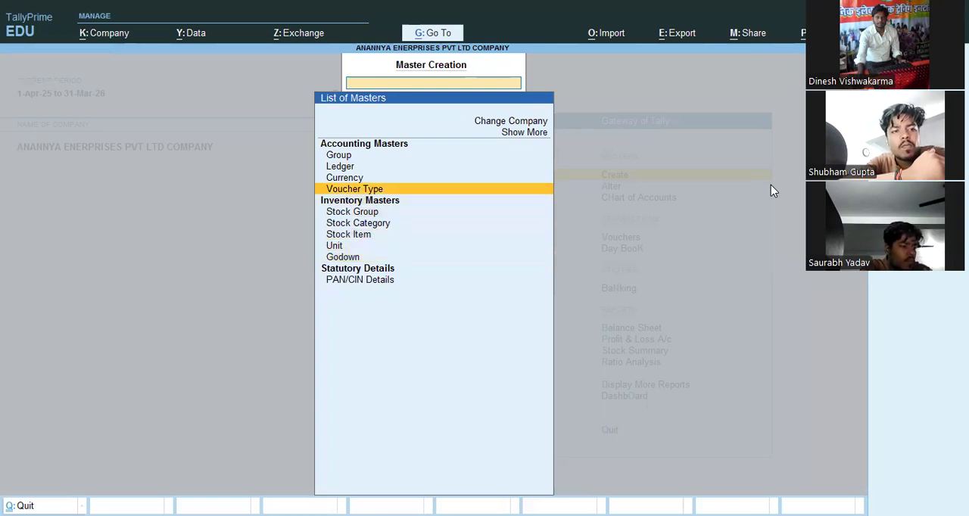
- Create a ledger named PURCHASE under Purchase Accounts, keeping the other ledger details at their defaults
{"action": "key", "text": "Return"}
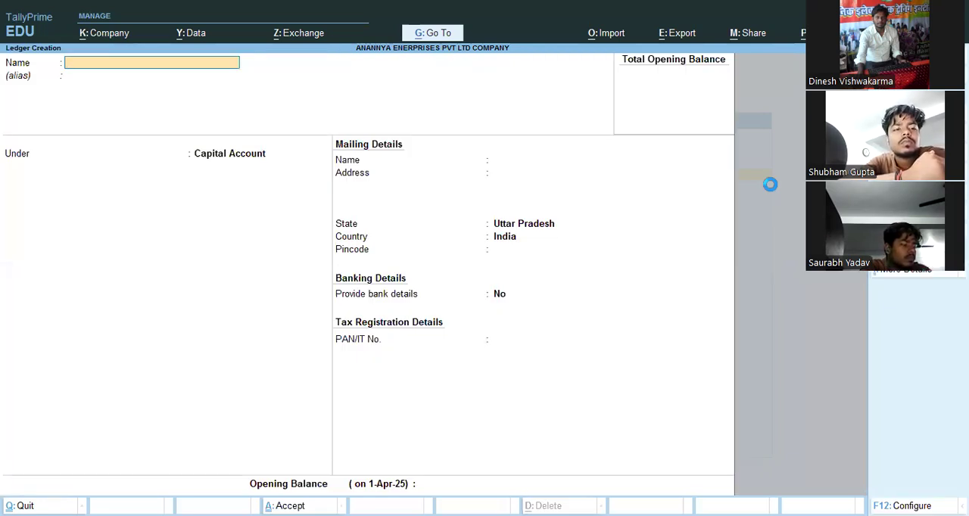
{"action": "type", "text": "PURCHASE"}
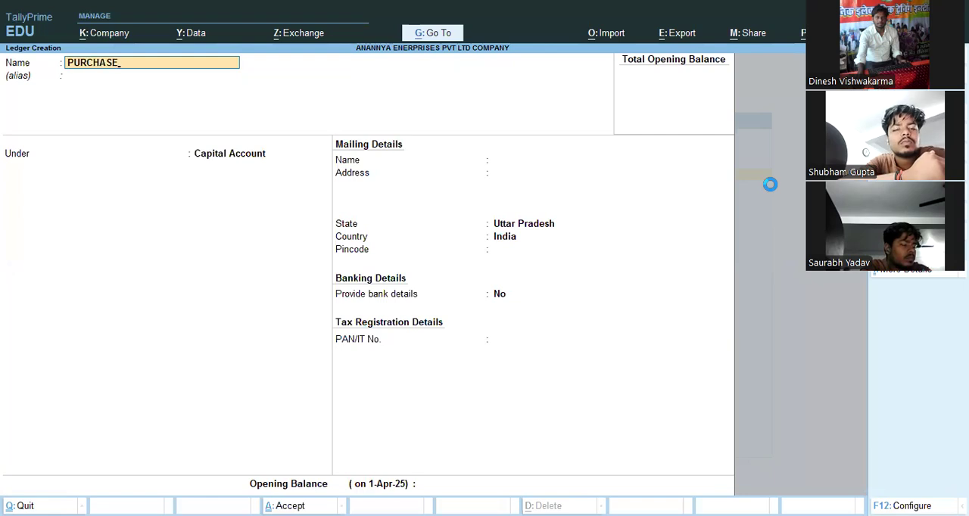
{"action": "key", "text": "Return"}
{"action": "type", "text": "P"}
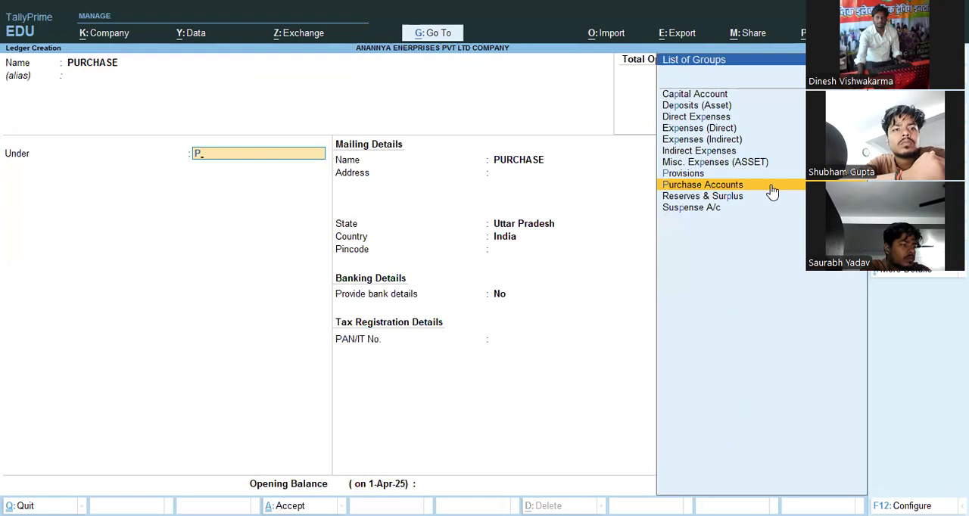
{"action": "left_click", "coordinate": [771, 191]}
{"action": "key", "text": "Return"}
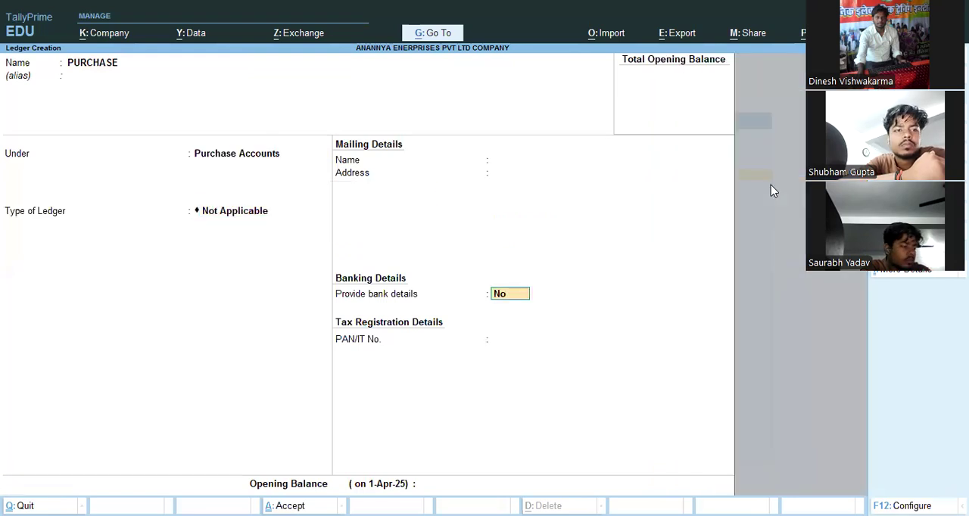
{"action": "key", "text": "Return"}
- Create a ledger named SALE under Sales Accounts, keeping the type of ledger as Not Applicable
{"action": "key", "text": "Return"}
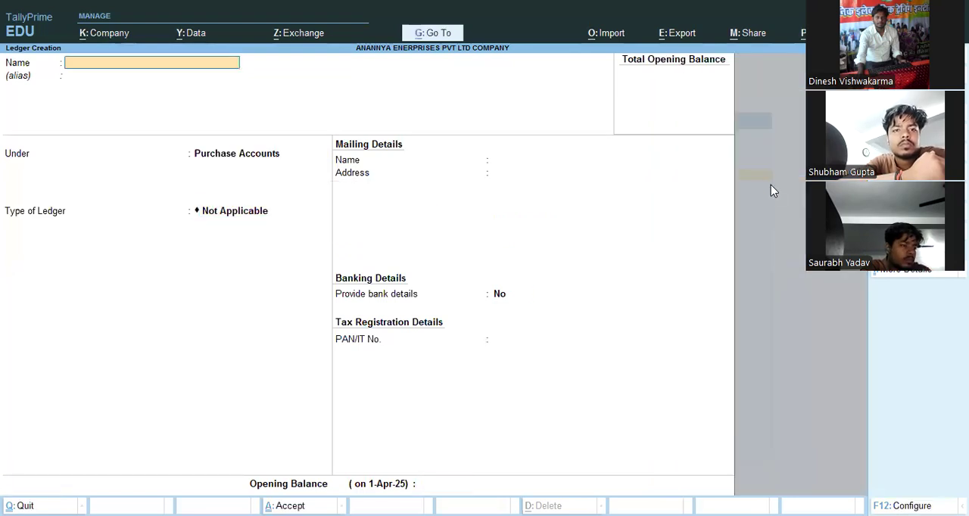
{"action": "type", "text": "SALE"}
{"action": "key", "text": "Return"}
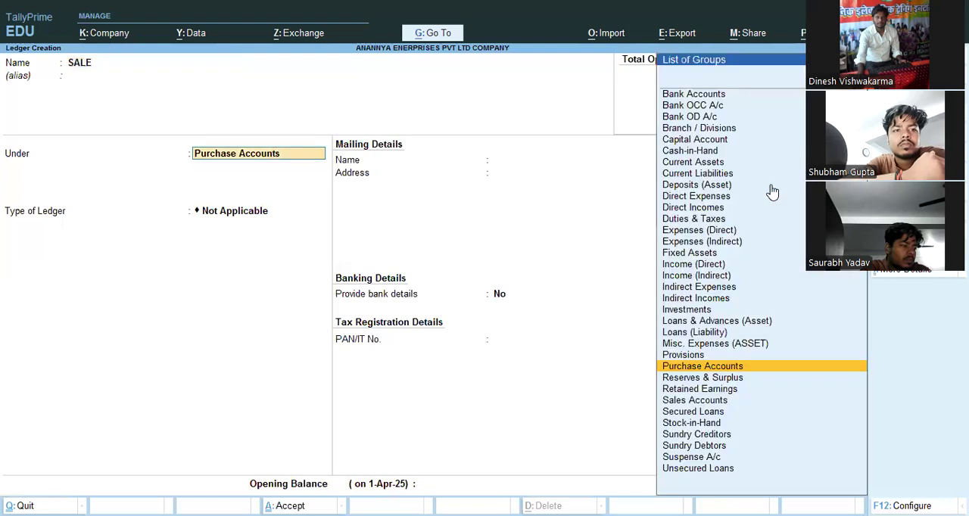
{"action": "type", "text": "S"}
{"action": "key", "text": "Return"}
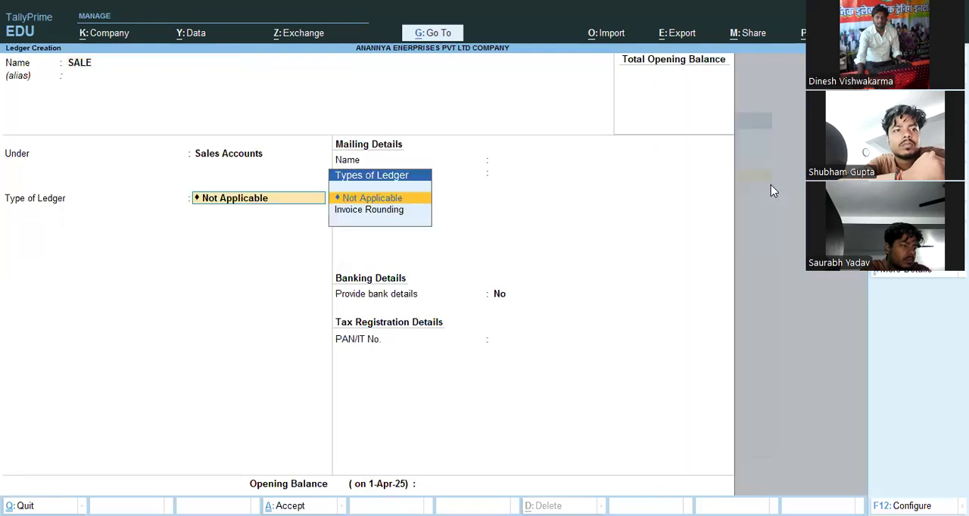
{"action": "key", "text": "Return"}
{"action": "key", "text": "Return"}
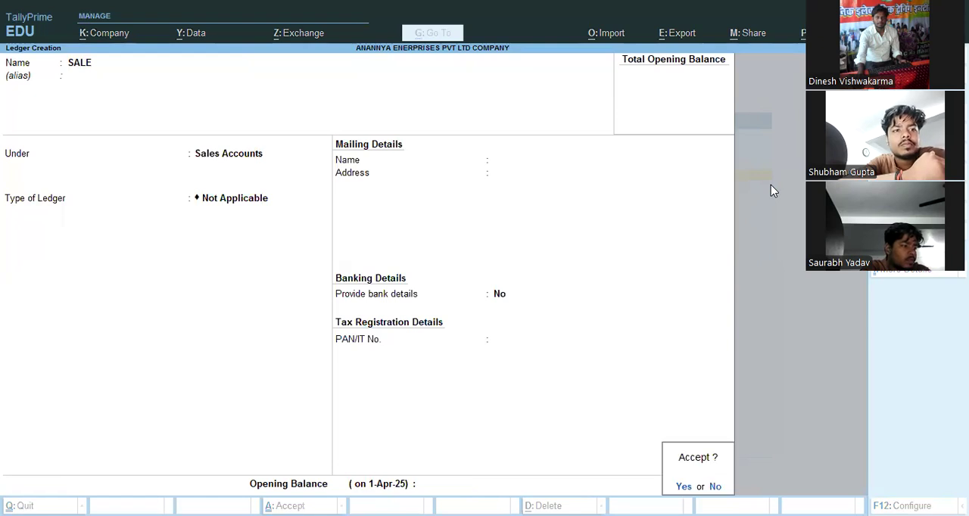
{"action": "key", "text": "Return"}
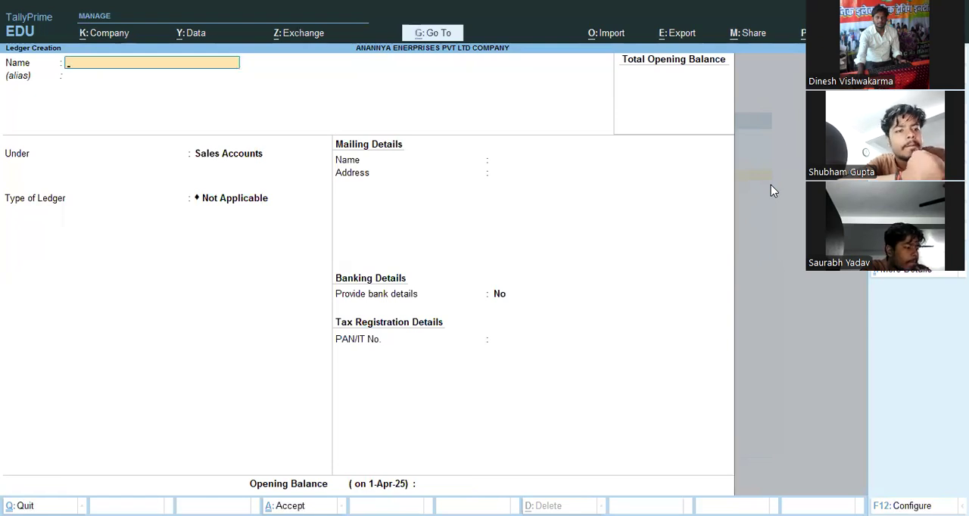
- Create a ledger with the customer's first name followed by DR under Sundry Debtors, keeping the other ledger details at their defaults
{"action": "type", "text": "RA"}
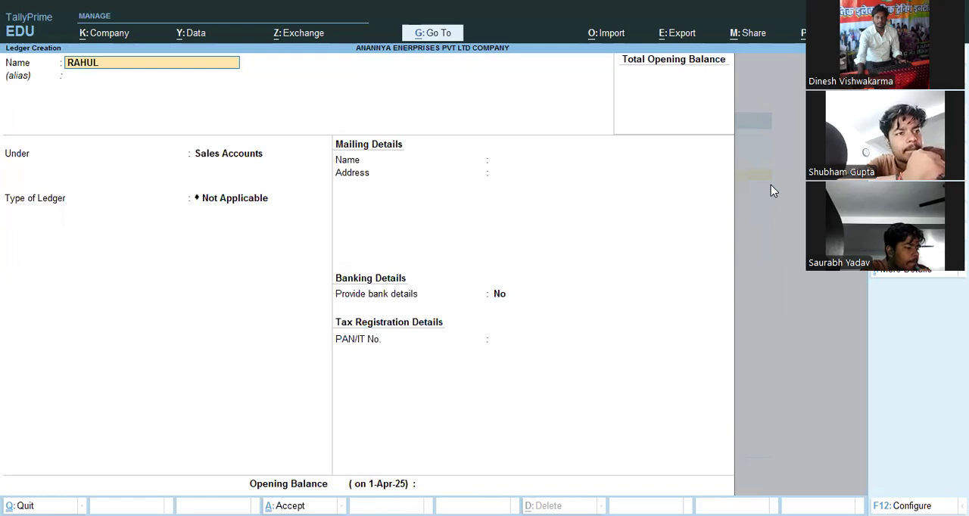
{"action": "type", "text": "HUL DR"}
{"action": "key", "text": "Return"}
{"action": "type", "text": "S"}
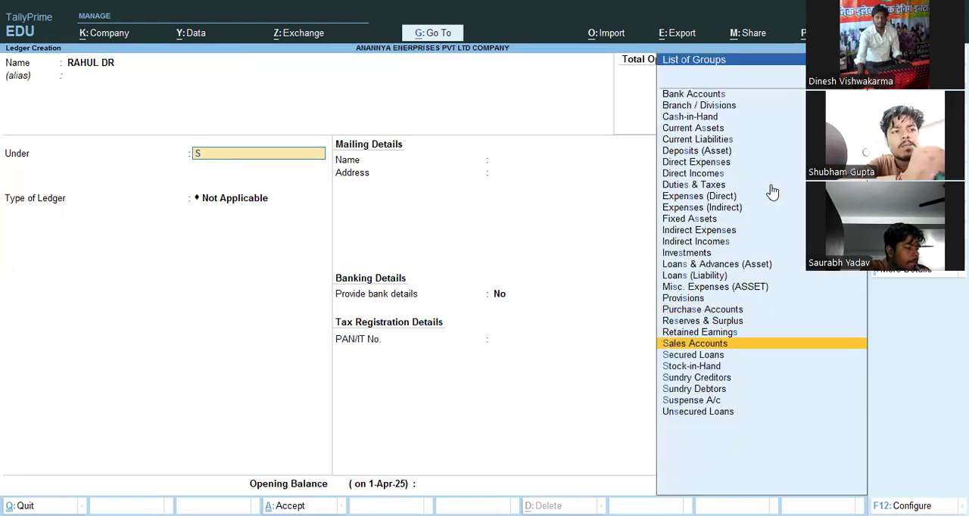
{"action": "key", "text": "Down"}
{"action": "key", "text": "Down"}
{"action": "key", "text": "Down"}
{"action": "key", "text": "Down"}
{"action": "key", "text": "Return"}
{"action": "key", "text": "Return"}
{"action": "key", "text": "Return"}
{"action": "key", "text": "Return"}
{"action": "key", "text": "ctrl+a"}
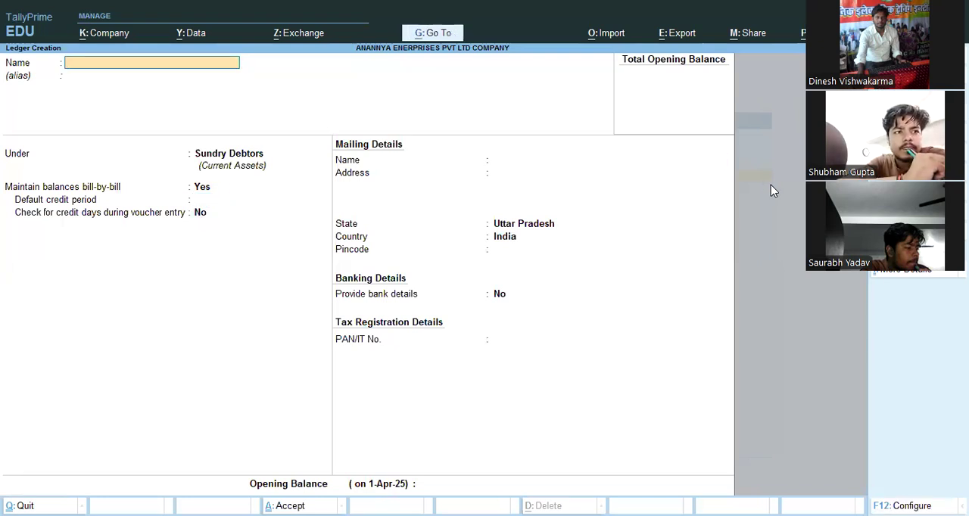
- Name another new ledger with the supplier's first name followed by CR and place it under Sundry Creditors
{"action": "type", "text": "ROH"}
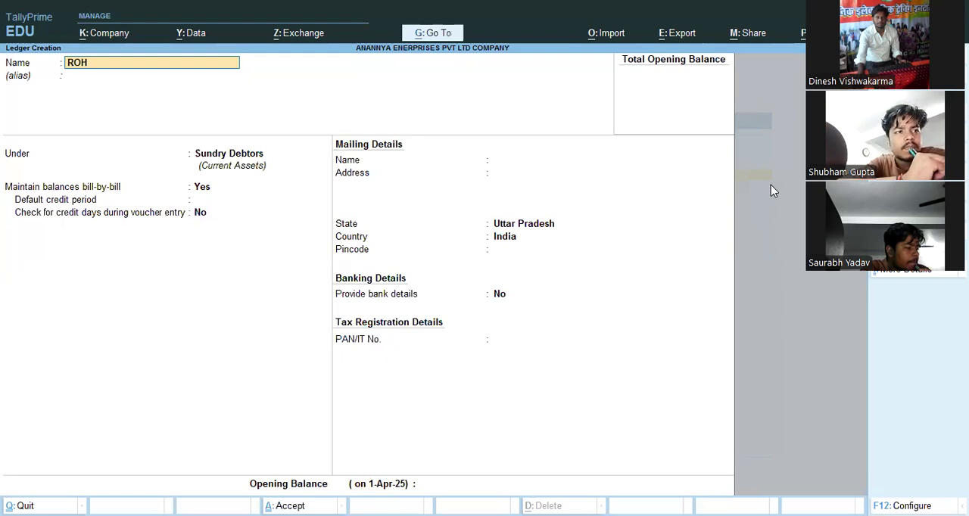
{"action": "type", "text": "IT CR"}
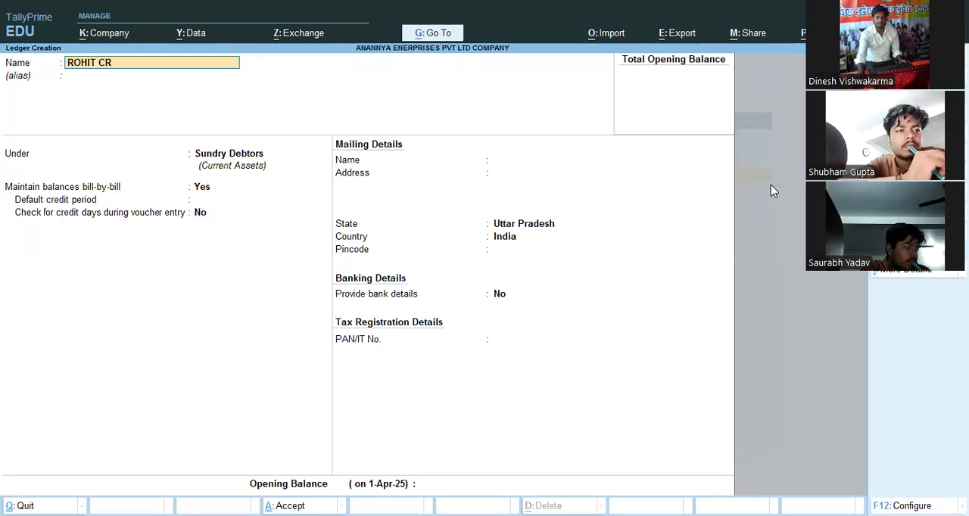
{"action": "key", "text": "Return"}
{"action": "key", "text": "Return"}
{"action": "type", "text": "Su"}
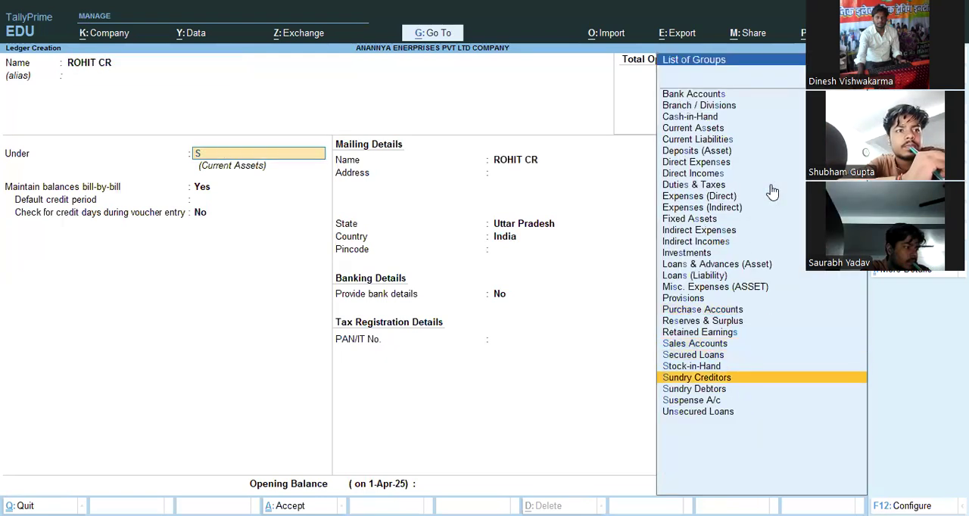
- Keep the creditor ledger's bill-by-bill, mailing and other details at their defaults, save it and leave ledger creation
{"action": "key", "text": "Return"}
{"action": "key", "text": "Return"}
{"action": "key", "text": "Return"}
{"action": "key", "text": "Return"}
{"action": "key", "text": "Return"}
{"action": "key", "text": "Return"}
{"action": "key", "text": "Return"}
{"action": "key", "text": "Return"}
{"action": "key", "text": "Return"}
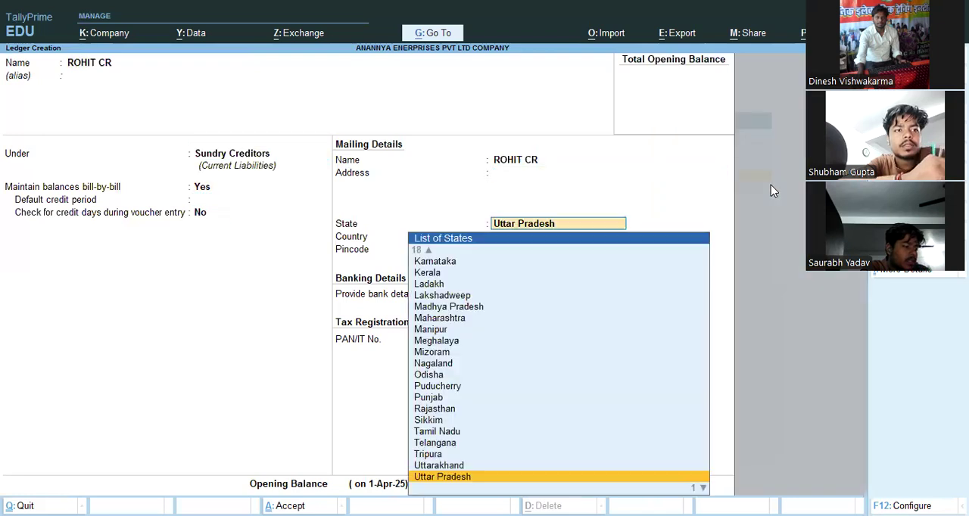
{"action": "key", "text": "Return"}
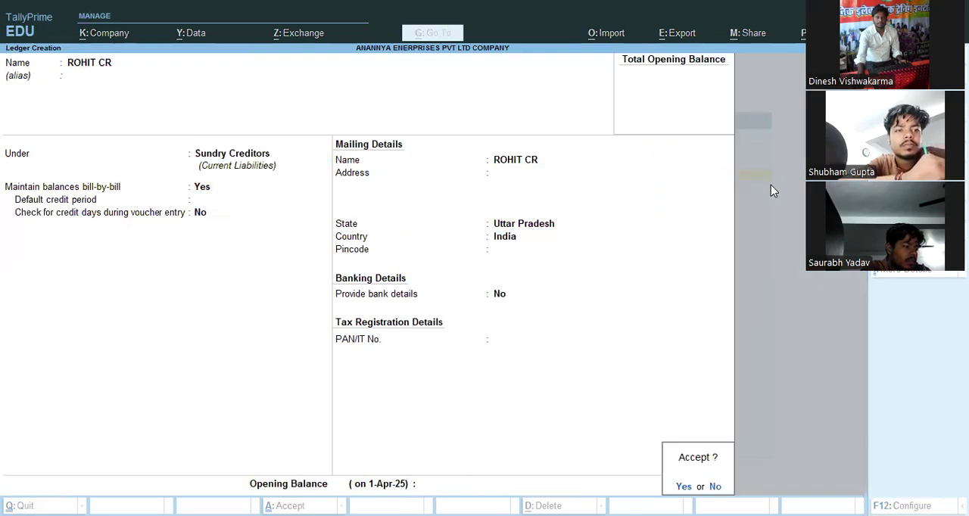
{"action": "key", "text": "Return"}
{"action": "key", "text": "Escape"}
{"action": "key", "text": "Return"}
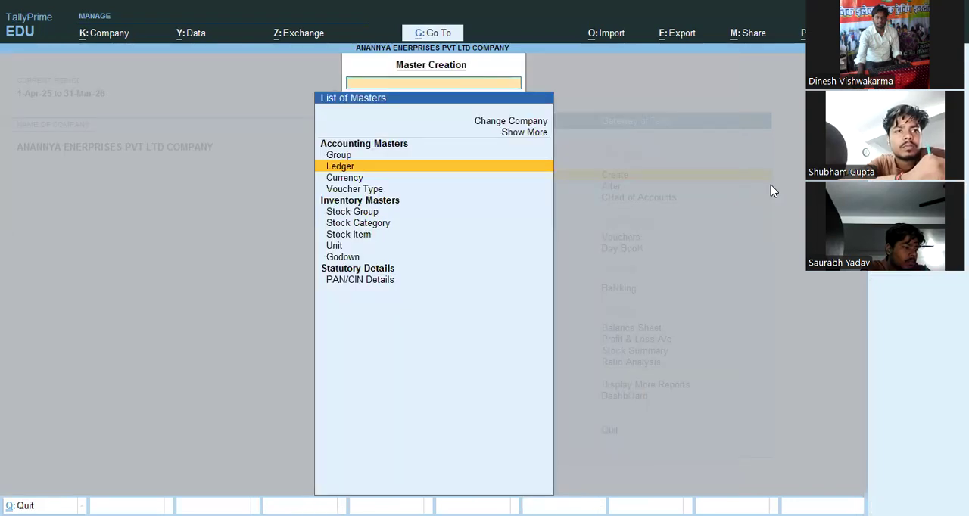
- Create a stock group named COMPUTER under Primary, keeping the option to add item quantities at No
{"action": "key", "text": "Down"}
{"action": "key", "text": "Down"}
{"action": "key", "text": "Down"}
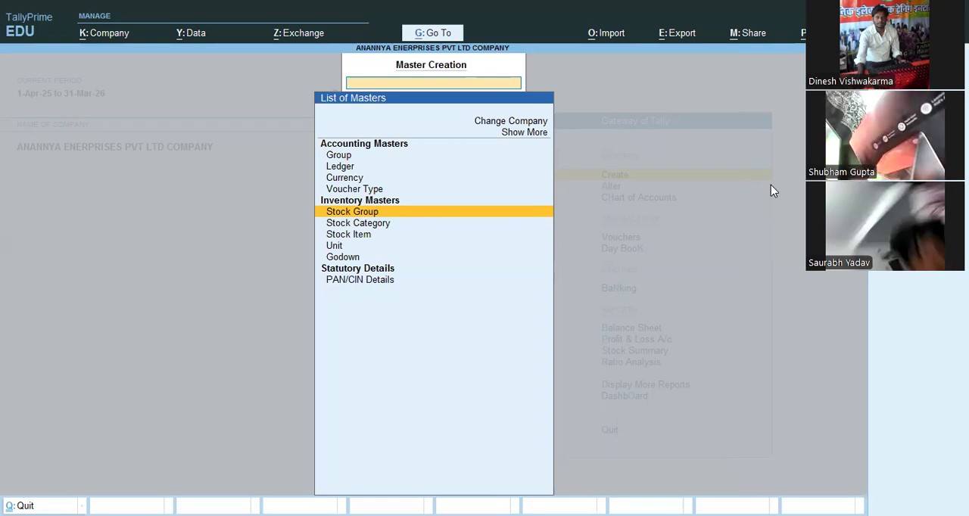
{"action": "key", "text": "Return"}
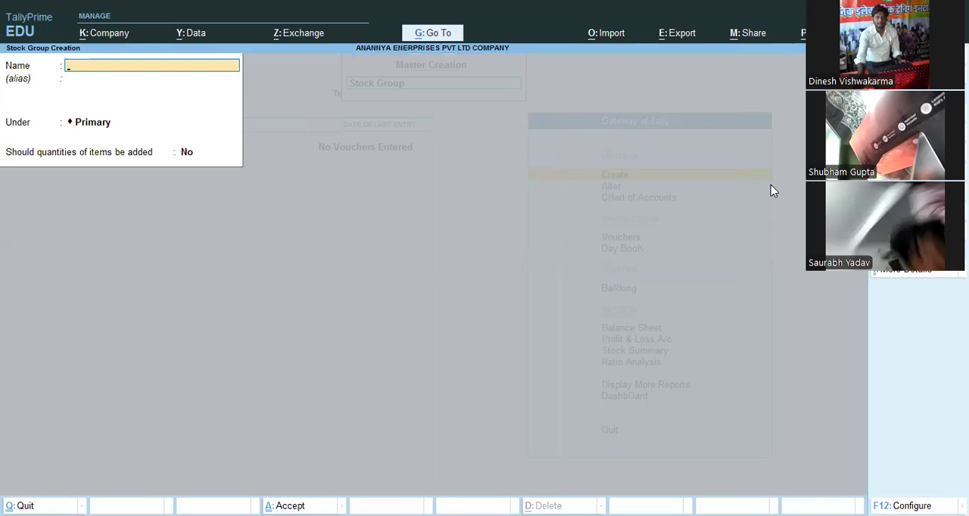
{"action": "type", "text": "COMPUTER"}
{"action": "key", "text": "Return"}
- Create a second stock group named SOAP under Primary with default settings and leave stock group creation
{"action": "key", "text": "Return"}
{"action": "key", "text": "Return"}
{"action": "key", "text": "Return"}
{"action": "key", "text": "Return"}
{"action": "type", "text": "SOAP"}
{"action": "key", "text": "Return"}
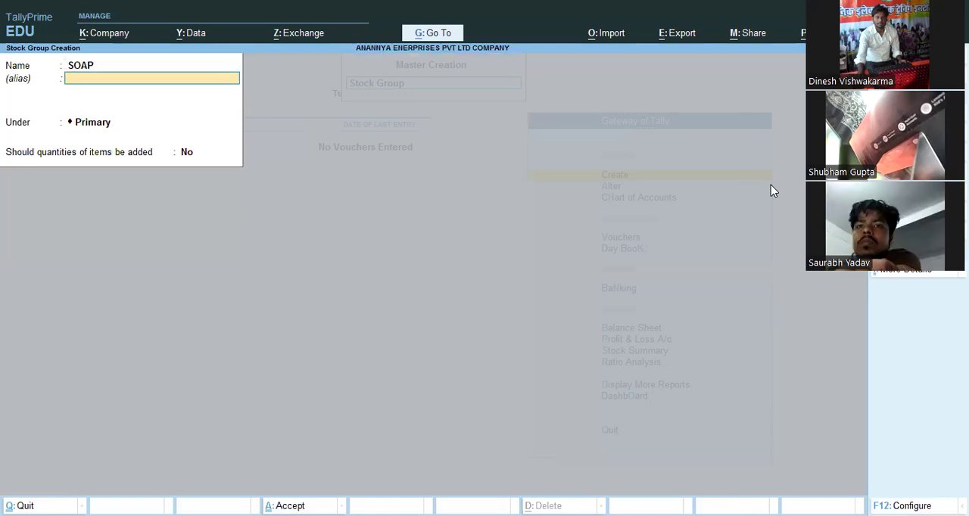
{"action": "key", "text": "Return"}
{"action": "key", "text": "Return"}
{"action": "key", "text": "Return"}
{"action": "key", "text": "Return"}
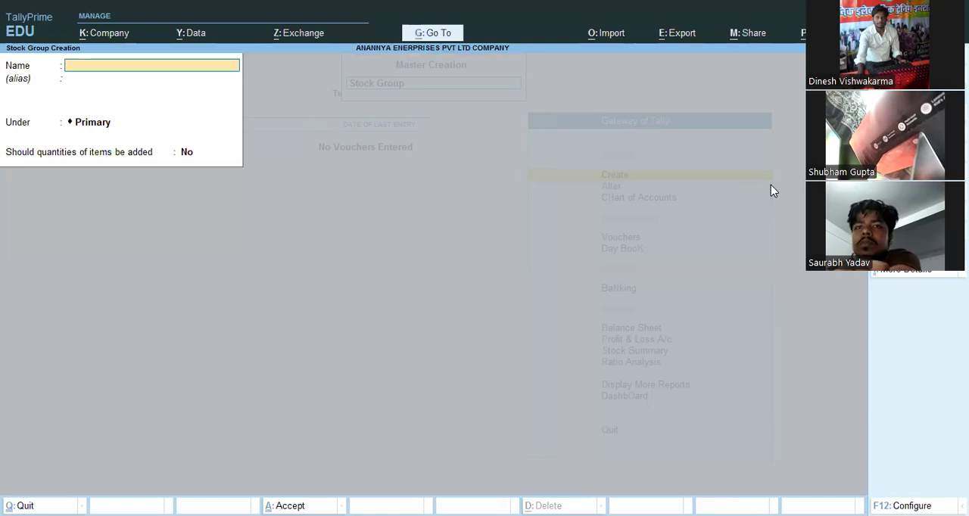
{"action": "key", "text": "Escape"}
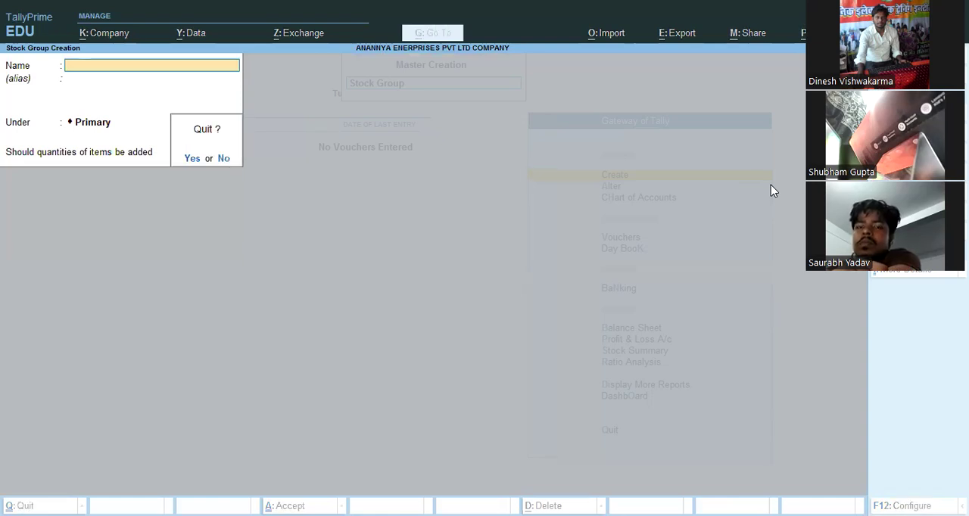
{"action": "key", "text": "Return"}
- Create a simple unit with symbol PCS, formal name PIECE and 0 decimal places, and leave unit creation
{"action": "key", "text": "Down"}
{"action": "key", "text": "Down"}
{"action": "key", "text": "Down"}
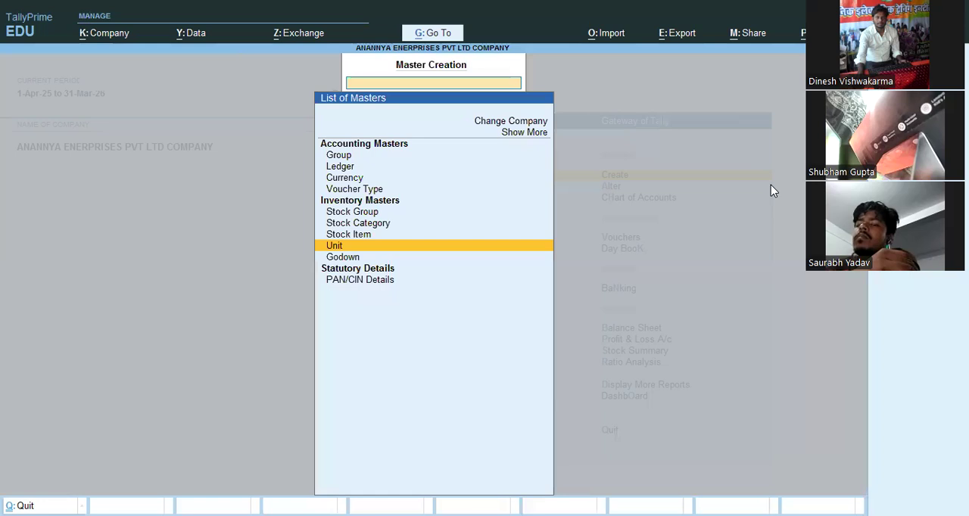
{"action": "key", "text": "Return"}
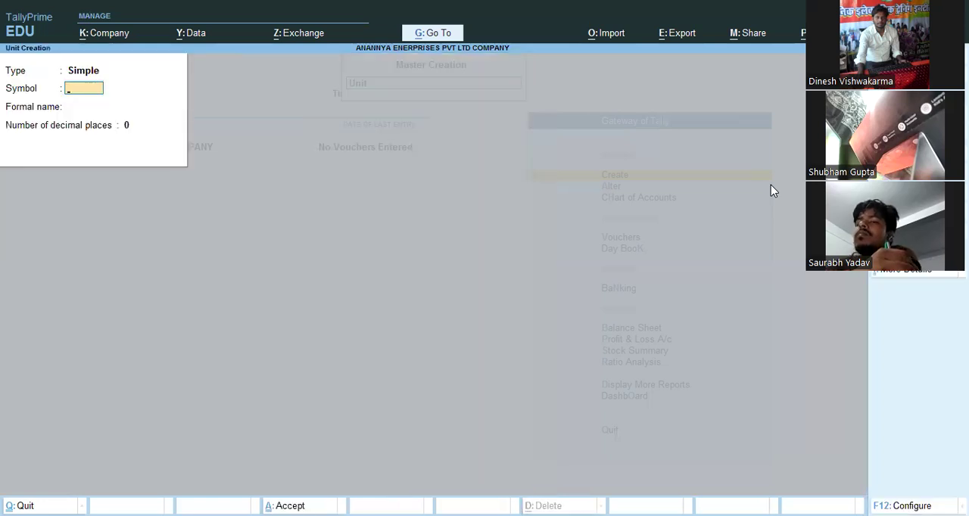
{"action": "type", "text": "PCS"}
{"action": "key", "text": "Return"}
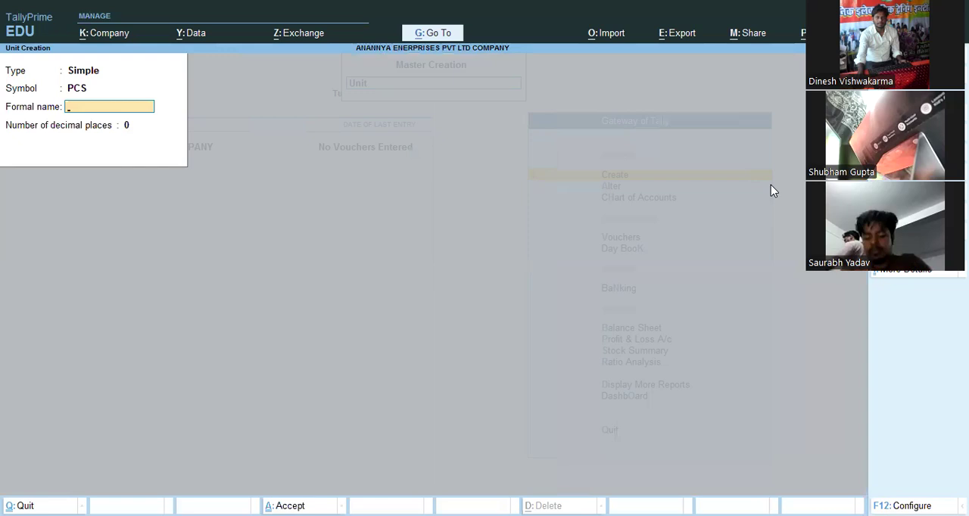
{"action": "type", "text": "PIECE"}
{"action": "key", "text": "Return"}
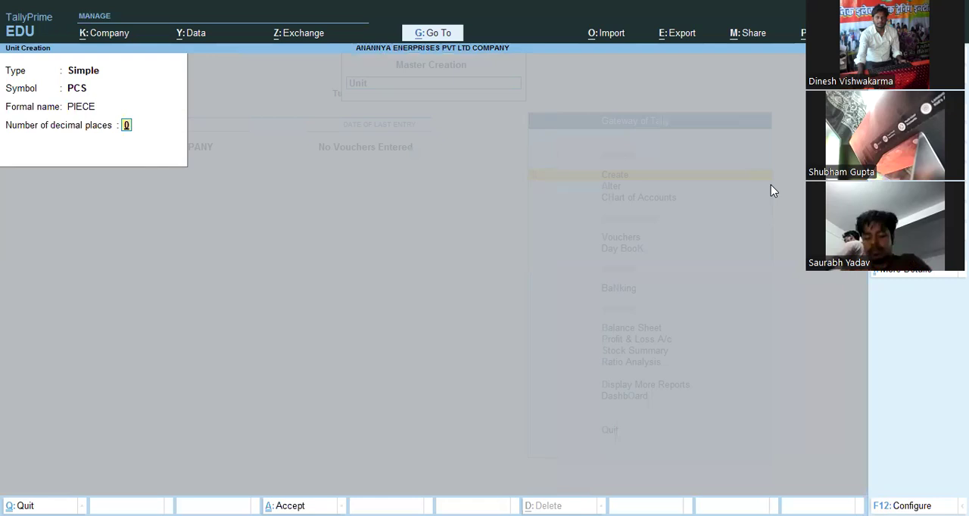
{"action": "key", "text": "Return"}
{"action": "key", "text": "Return"}
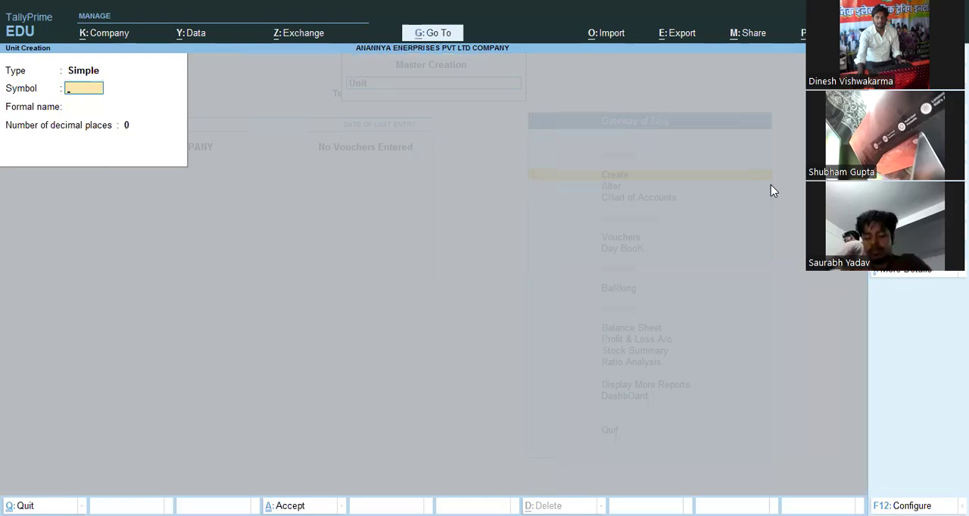
{"action": "key", "text": "Escape"}
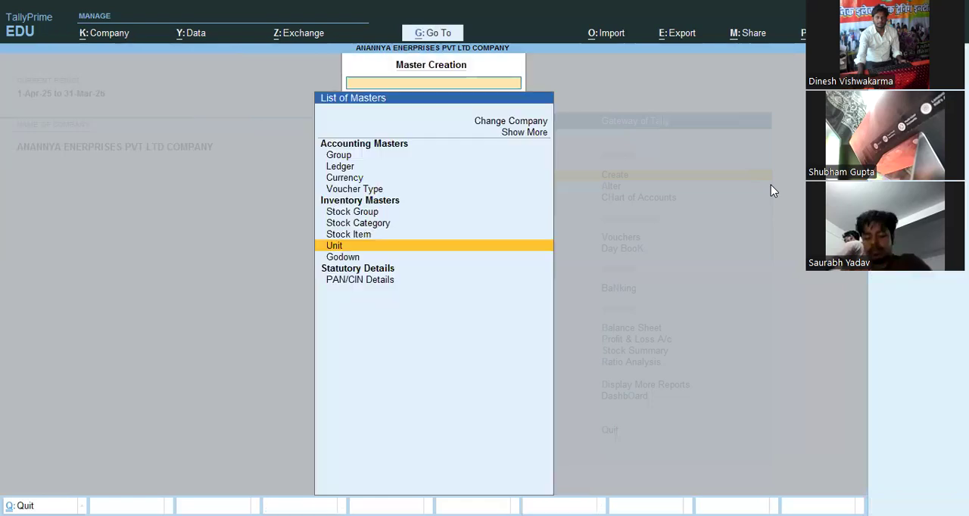
- Start a new stock item named DELL under the COMPUTER group, measured in PCS
{"action": "key", "text": "Down"}
{"action": "key", "text": "Up"}
{"action": "key", "text": "Up"}
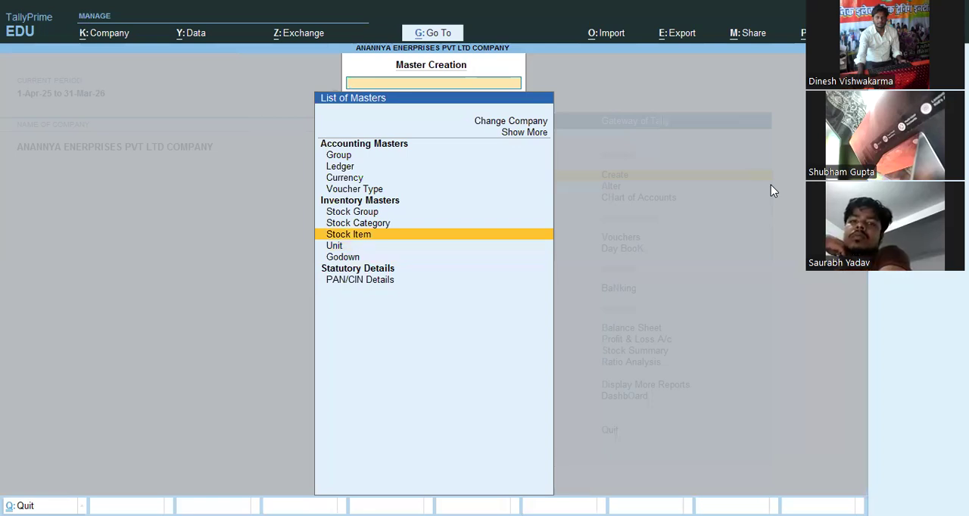
{"action": "key", "text": "Return"}
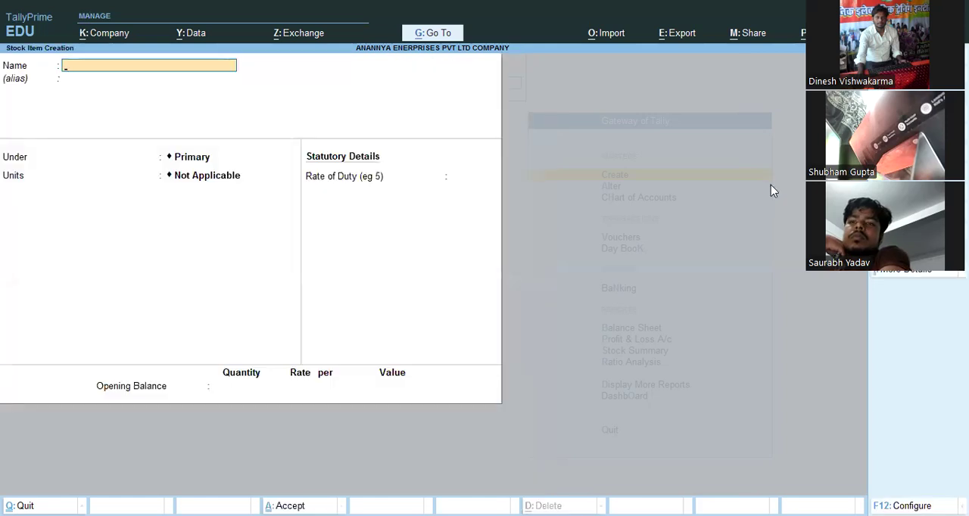
{"action": "type", "text": "DELL"}
{"action": "key", "text": "Return"}
{"action": "key", "text": "Return"}
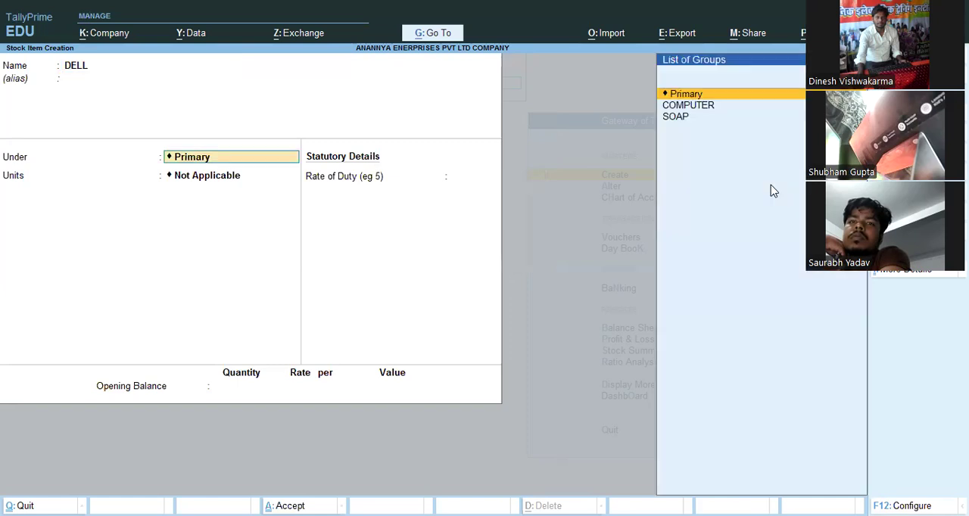
{"action": "key", "text": "Down"}
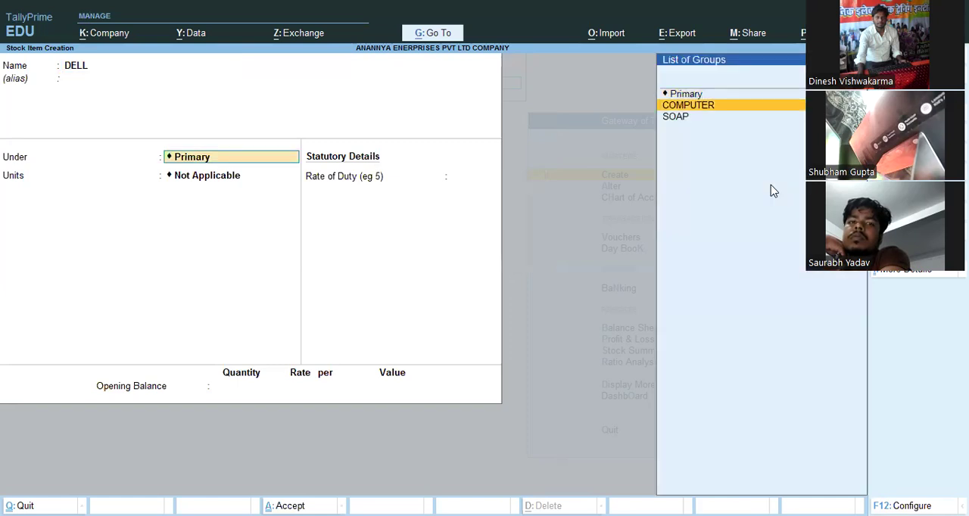
{"action": "key", "text": "Return"}
{"action": "key", "text": "Down"}
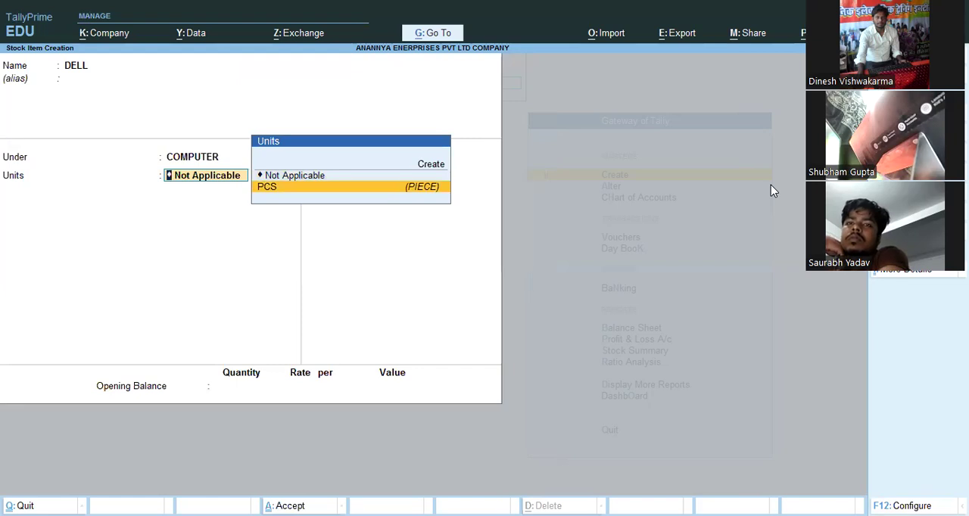
{"action": "key", "text": "Return"}
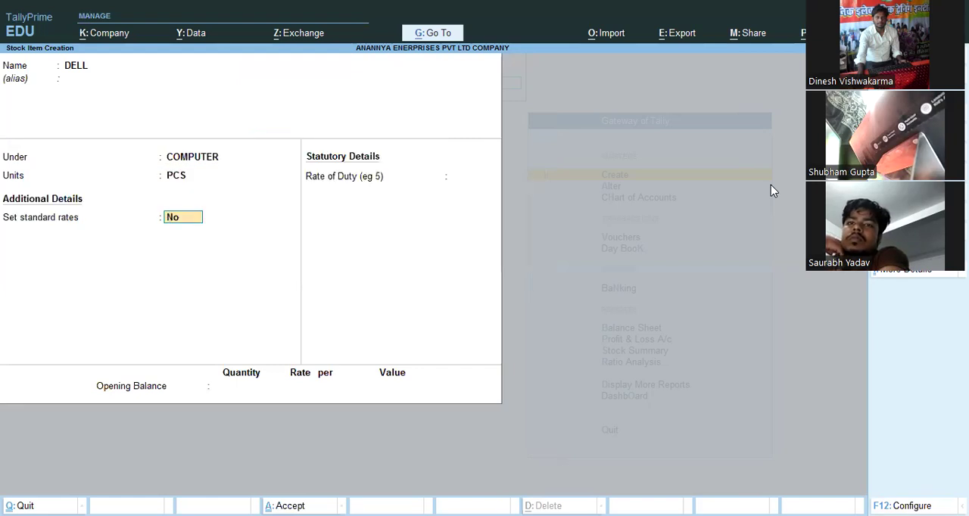
- Keep standard rates at No, leave the duty rate and opening balance at their defaults, and save the DELL item
{"action": "key", "text": "Return"}
{"action": "key", "text": "Return"}
{"action": "key", "text": "Return"}
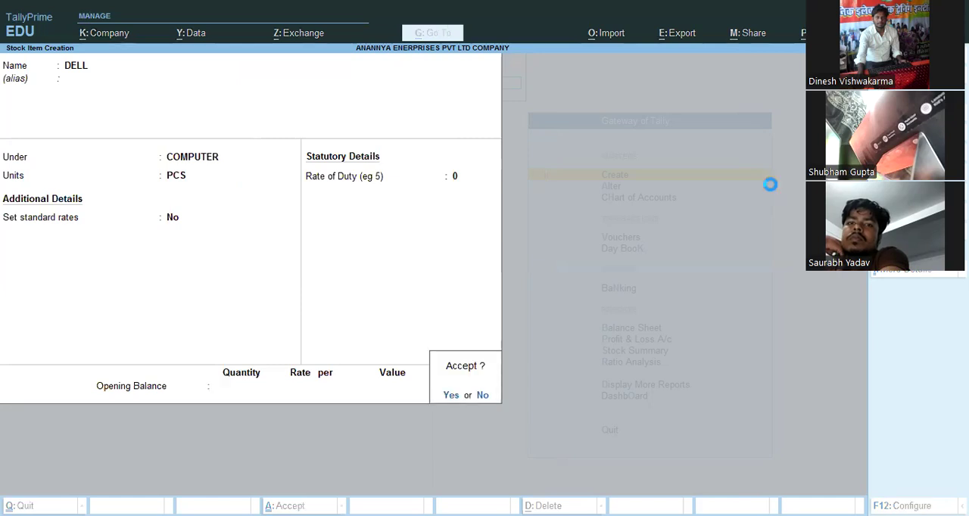
{"action": "key", "text": "Return"}
- Create a stock item named HP under the COMPUTER group, measured in PCS, with standard rates at No and no opening balance
{"action": "type", "text": "HP"}
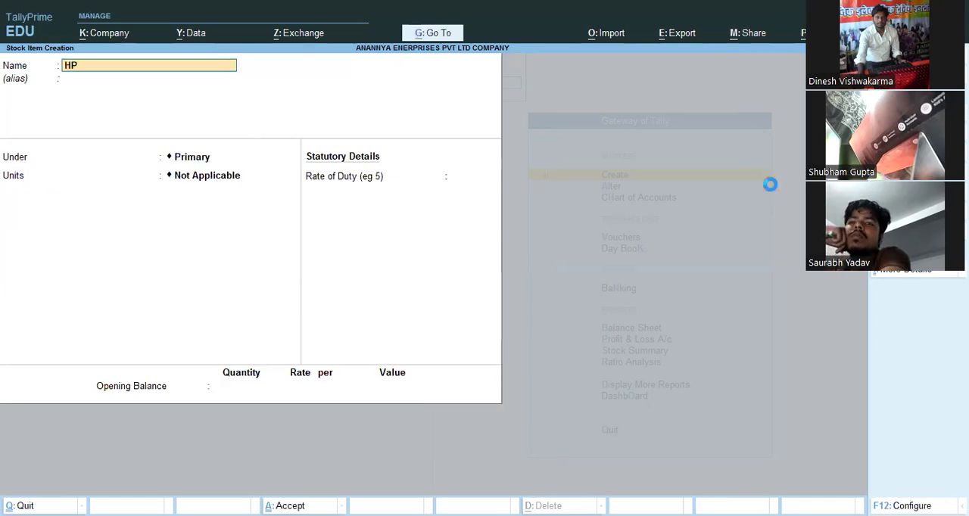
{"action": "key", "text": "Return"}
{"action": "key", "text": "Return"}
{"action": "key", "text": "Down"}
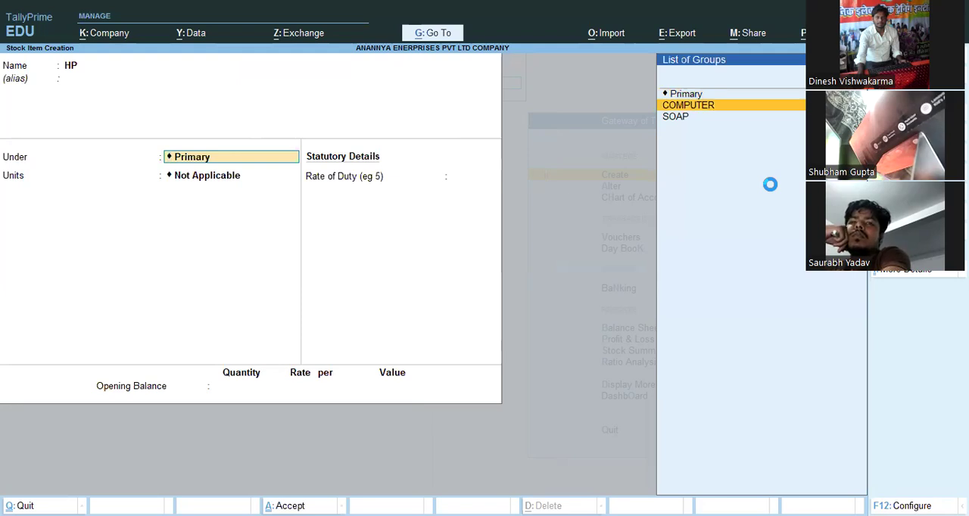
{"action": "key", "text": "Return"}
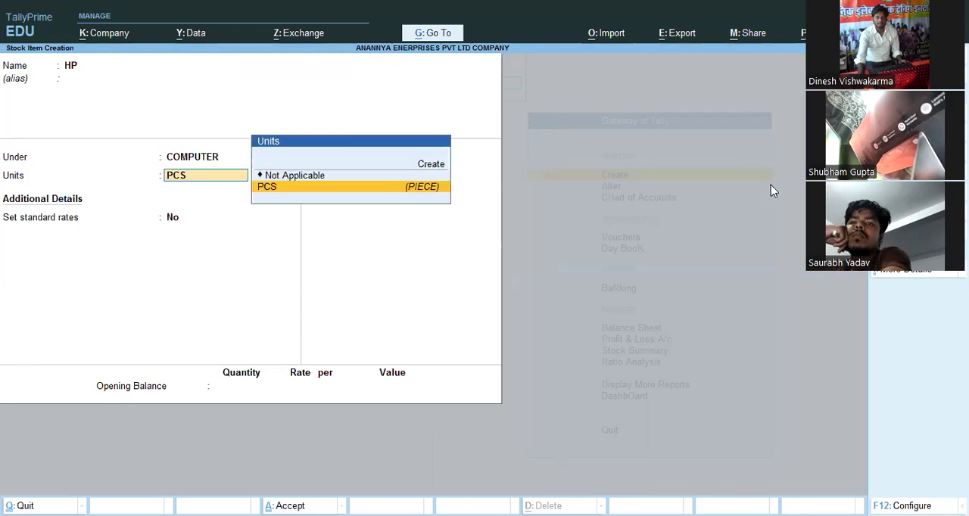
{"action": "key", "text": "Return"}
{"action": "key", "text": "Return"}
{"action": "key", "text": "Return"}
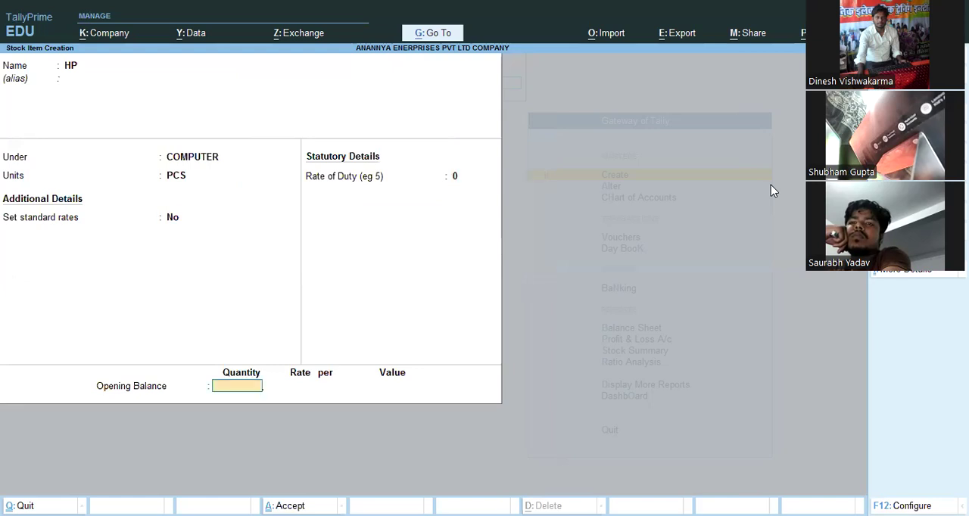
- Create a stock item named LUX under the SOAP group, measured in PCS, keeping the remaining settings at their defaults
{"action": "key", "text": "Return"}
{"action": "key", "text": "Return"}
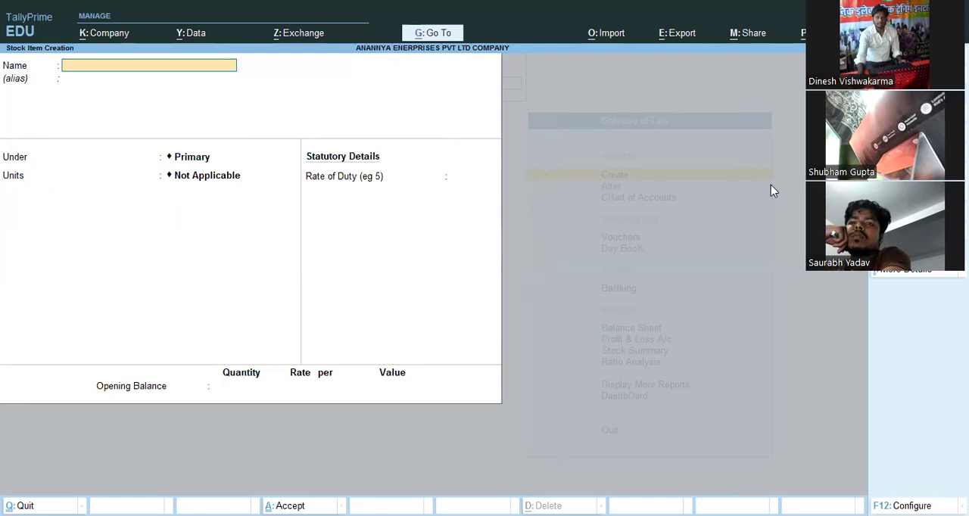
{"action": "type", "text": "LUX"}
{"action": "key", "text": "Return"}
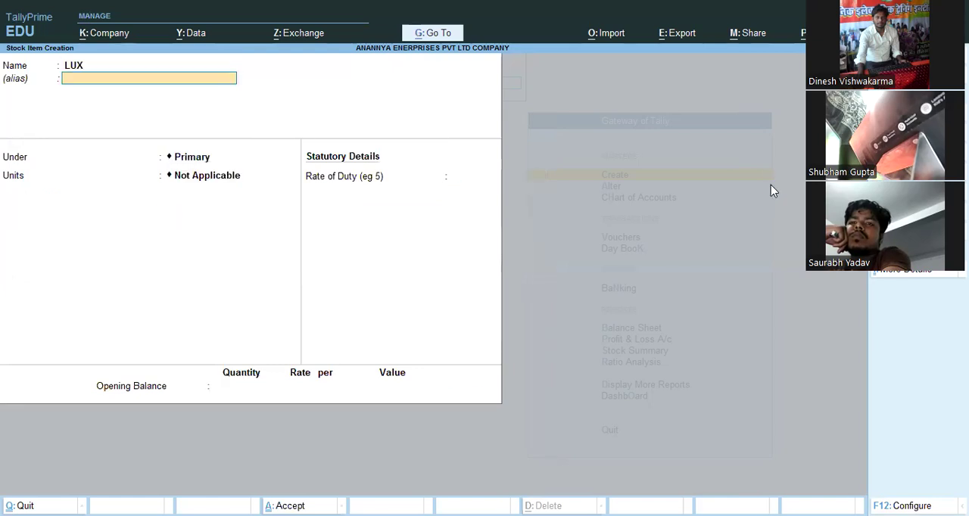
{"action": "key", "text": "Return"}
{"action": "key", "text": "Down"}
{"action": "key", "text": "Down"}
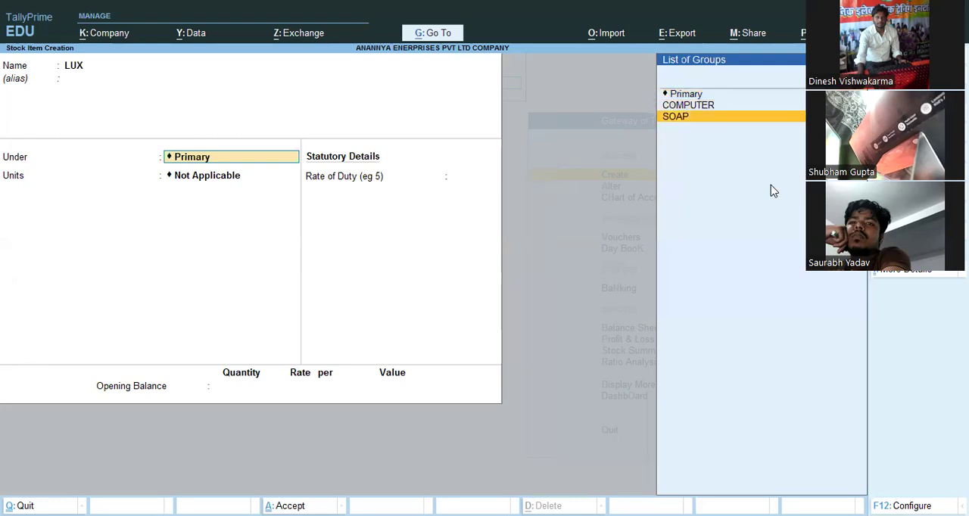
{"action": "key", "text": "Return"}
{"action": "key", "text": "Down"}
{"action": "key", "text": "Return"}
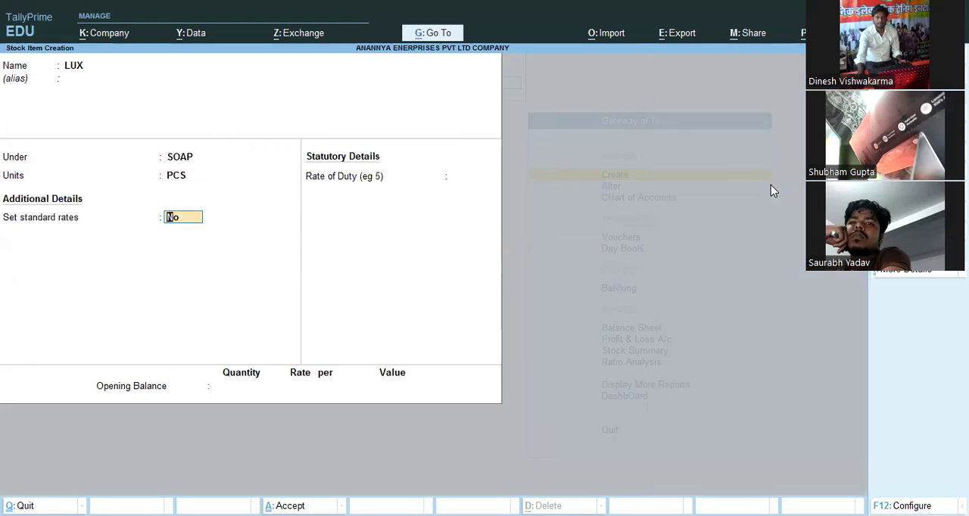
{"action": "key", "text": "Return"}
- Create a stock item named LIFEBOUY under the SOAP group in PCS with default settings, and leave master creation for the Gateway of Tally
{"action": "key", "text": "Return"}
{"action": "key", "text": "Return"}
{"action": "key", "text": "Return"}
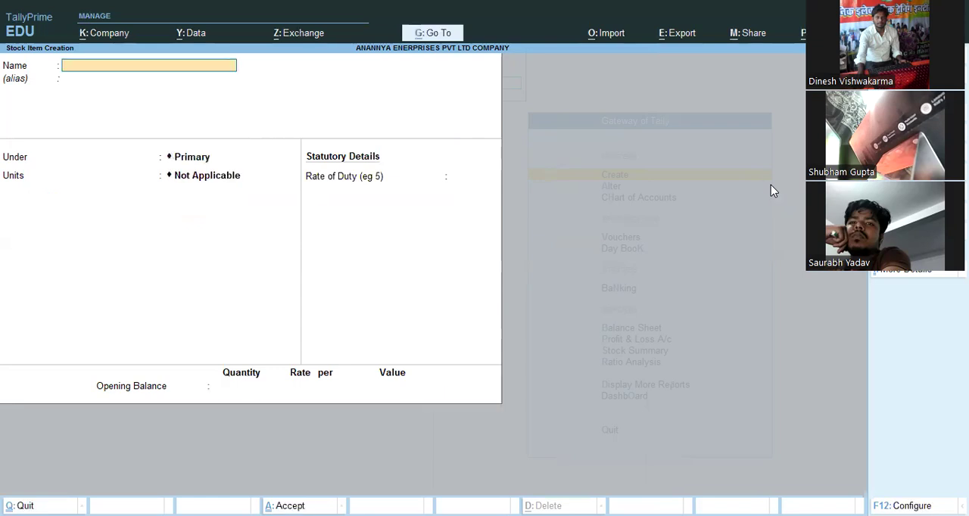
{"action": "type", "text": "LIFEBOUY"}
{"action": "key", "text": "Return"}
{"action": "key", "text": "Return"}
{"action": "key", "text": "Down"}
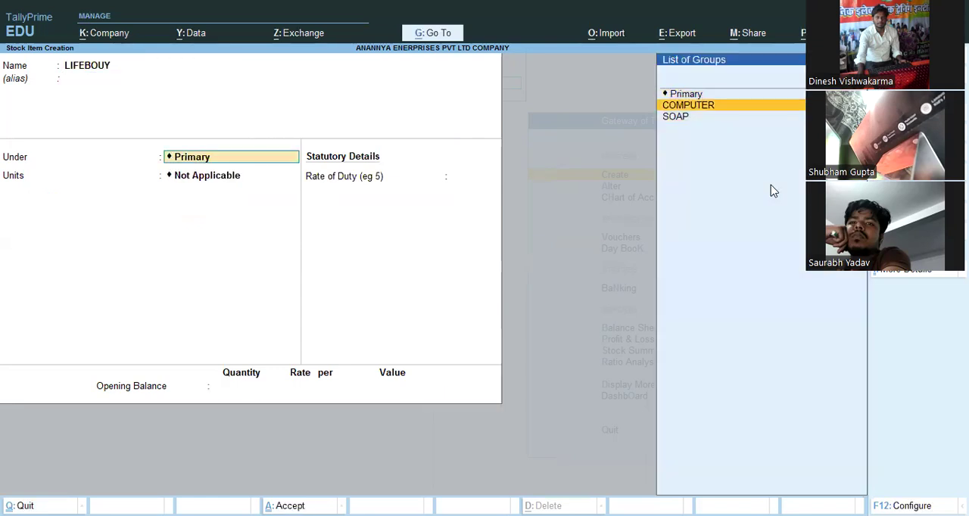
{"action": "key", "text": "Down"}
{"action": "key", "text": "Return"}
{"action": "key", "text": "Down"}
{"action": "key", "text": "Return"}
{"action": "key", "text": "Return"}
{"action": "key", "text": "Return"}
{"action": "key", "text": "Return"}
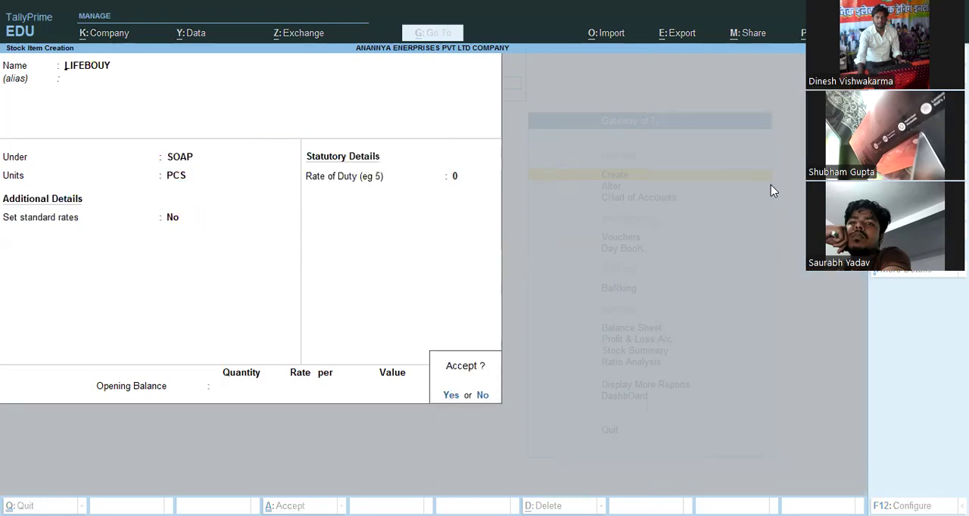
{"action": "key", "text": "Return"}
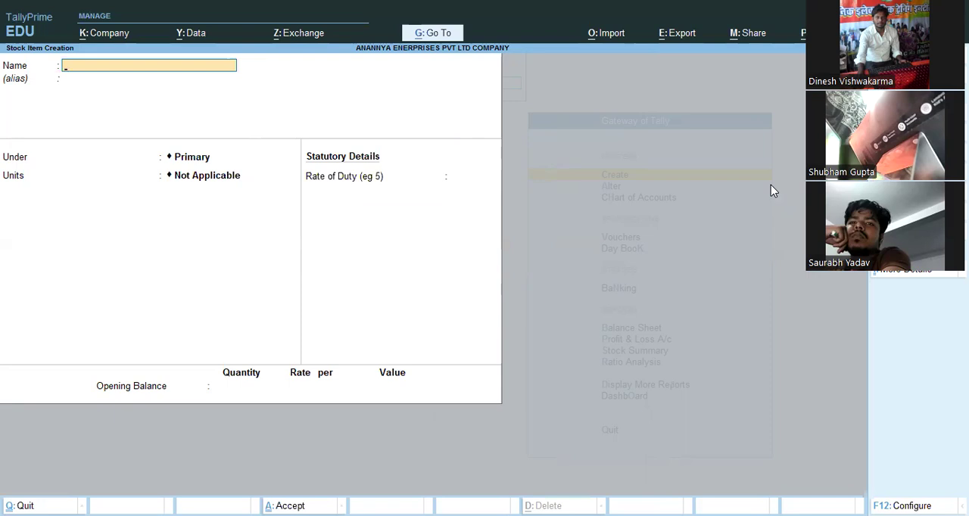
{"action": "key", "text": "Escape"}
{"action": "key", "text": "y"}
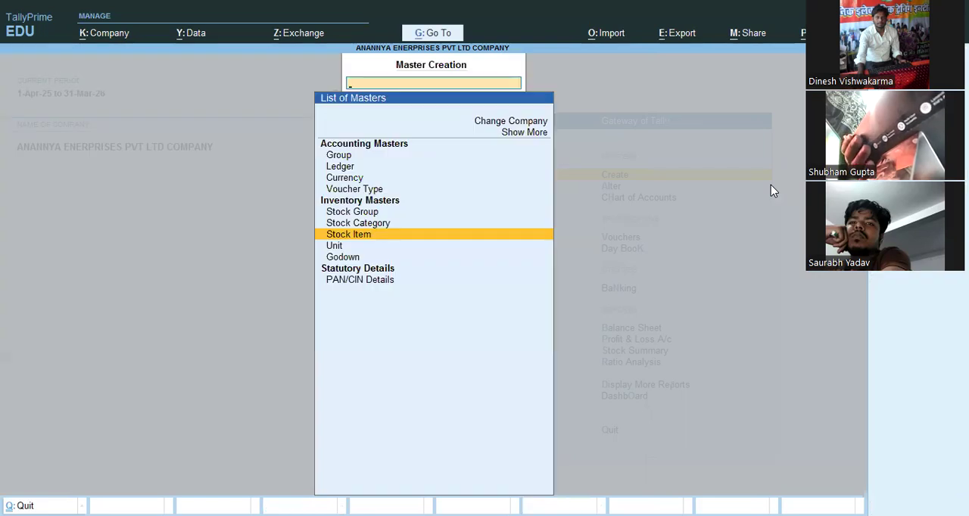
{"action": "key", "text": "Escape"}
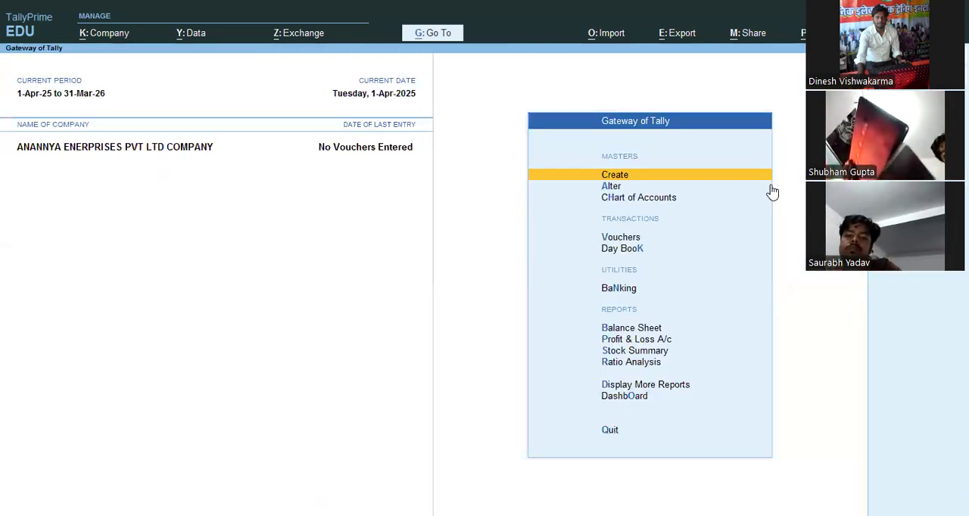
- Start a purchase voucher with supplier invoice number 001 and invoice date 1-Apr-25
{"action": "key", "text": "Down"}
{"action": "key", "text": "Down"}
{"action": "key", "text": "Down"}
{"action": "key", "text": "Down"}
{"action": "key", "text": "Up"}
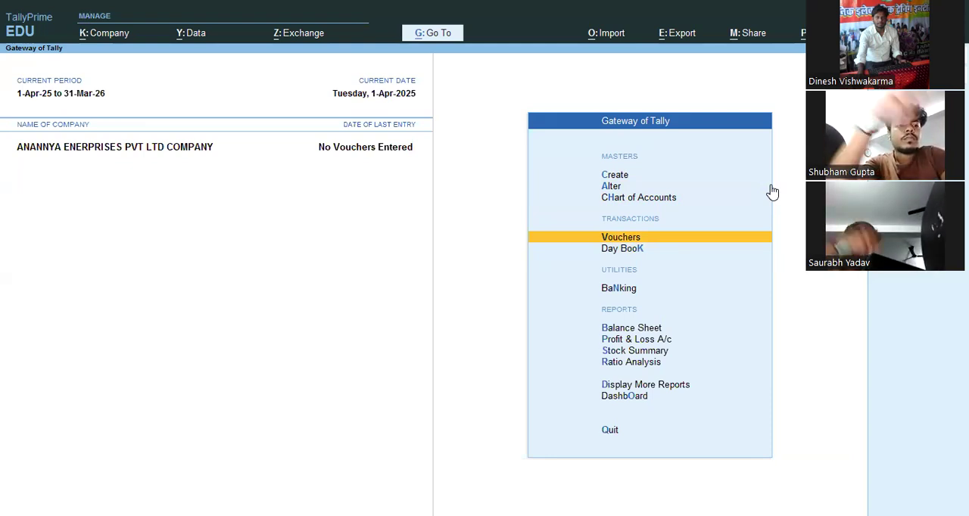
{"action": "key", "text": "Return"}
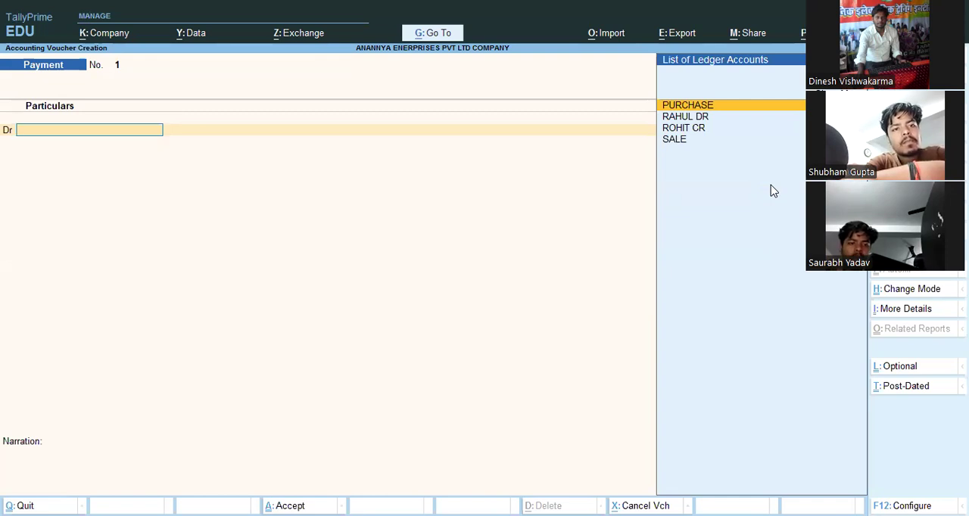
{"action": "key", "text": "F9"}
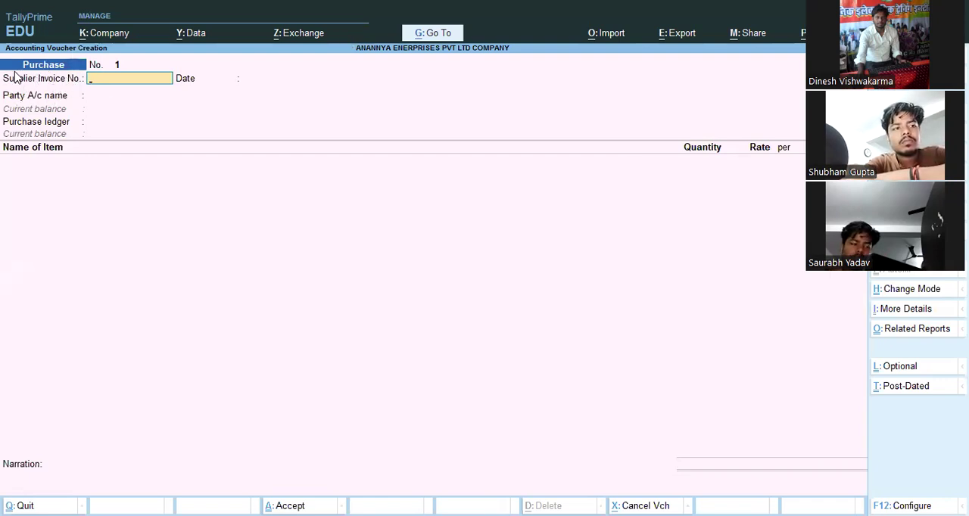
{"action": "type", "text": "001"}
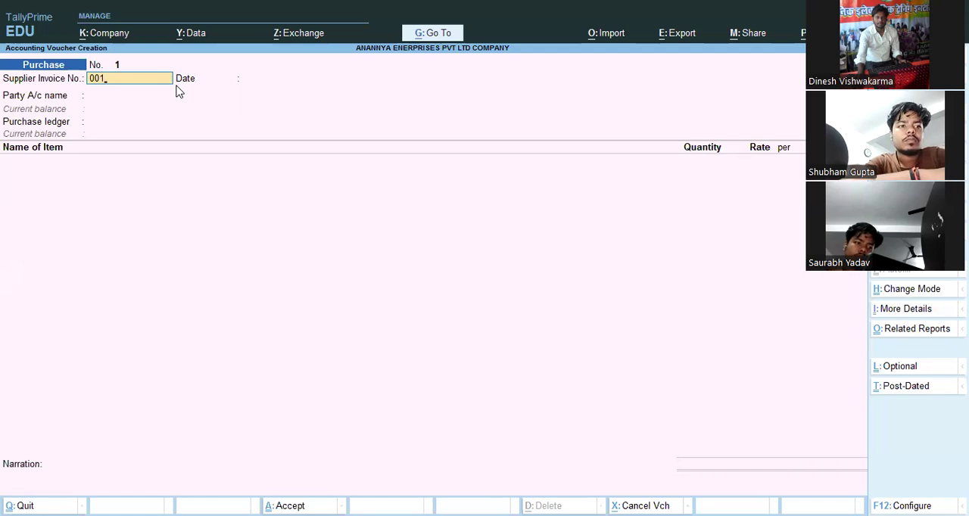
{"action": "key", "text": "Return"}
{"action": "key", "text": "Return"}
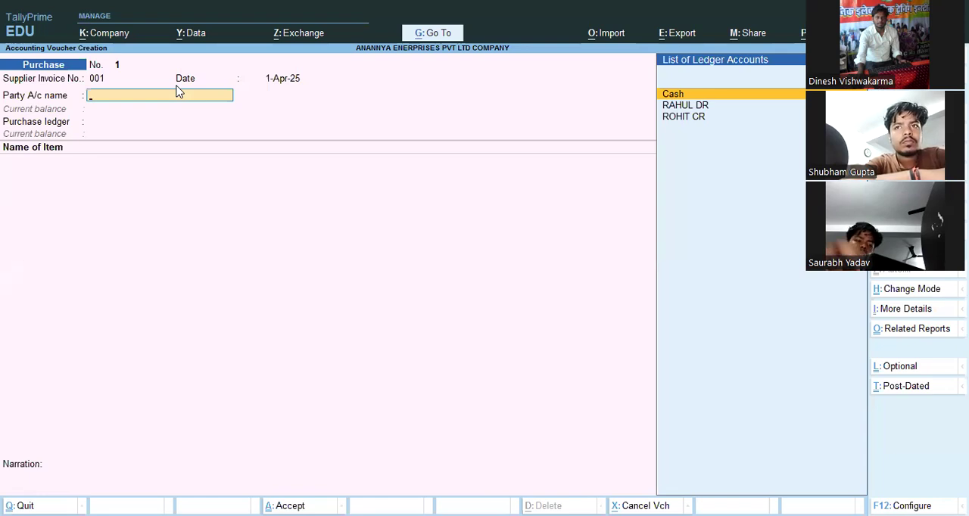
- Choose the creditor's ledger as the party and enter receipt note number 00012 dated 1-Apr-25, leaving the other receipt details blank
{"action": "key", "text": "Down"}
{"action": "key", "text": "Down"}
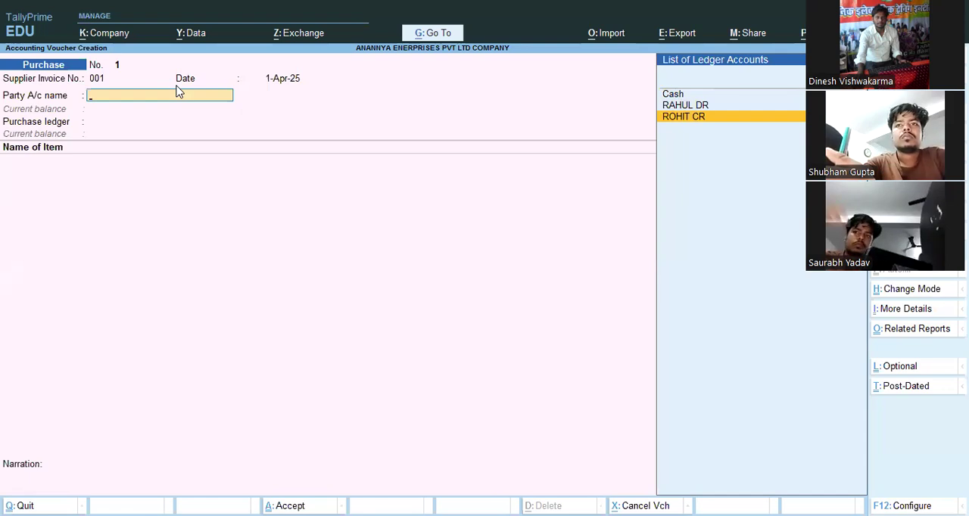
{"action": "key", "text": "Return"}
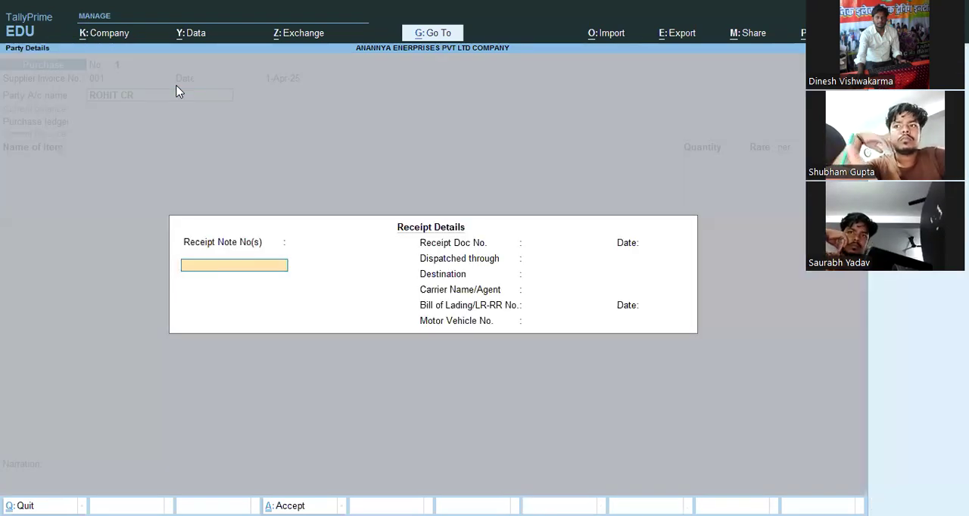
{"action": "type", "text": "0001"}
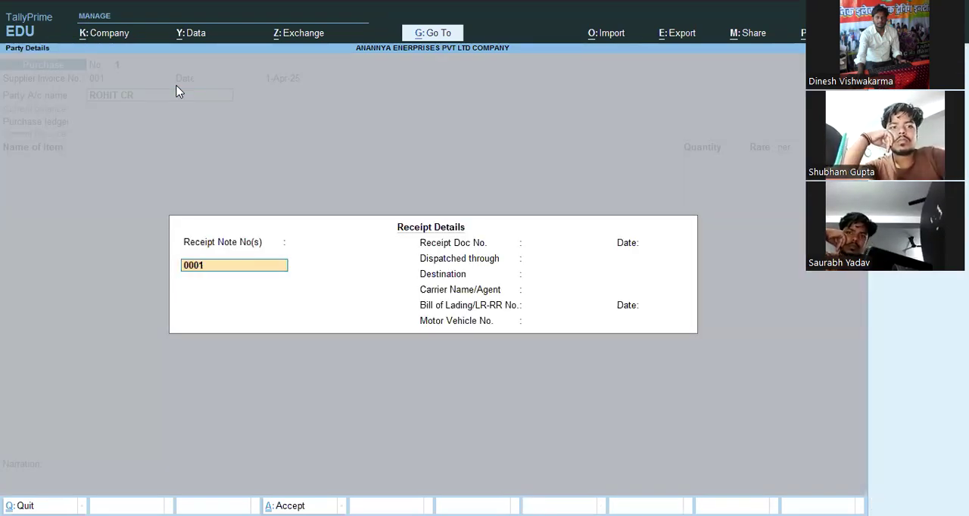
{"action": "type", "text": "2"}
{"action": "key", "text": "Return"}
{"action": "key", "text": "Return"}
{"action": "key", "text": "Return"}
{"action": "key", "text": "Return"}
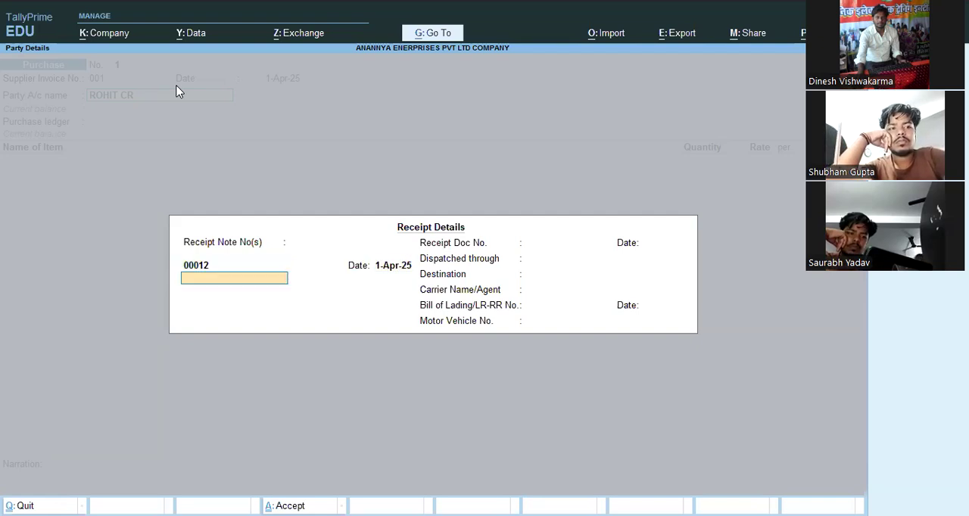
{"action": "key", "text": "Return"}
{"action": "key", "text": "Return"}
{"action": "key", "text": "Return"}
{"action": "key", "text": "Return"}
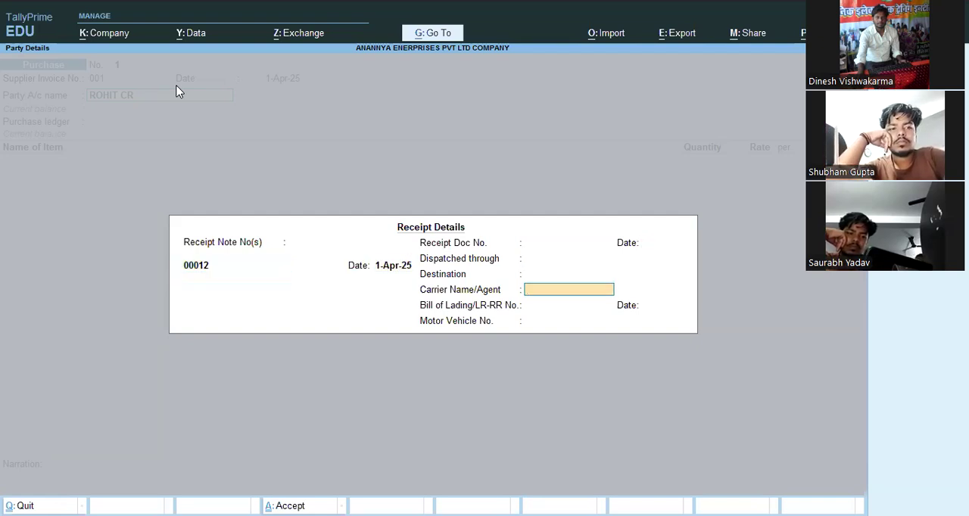
{"action": "key", "text": "Return"}
{"action": "key", "text": "Return"}
{"action": "key", "text": "Return"}
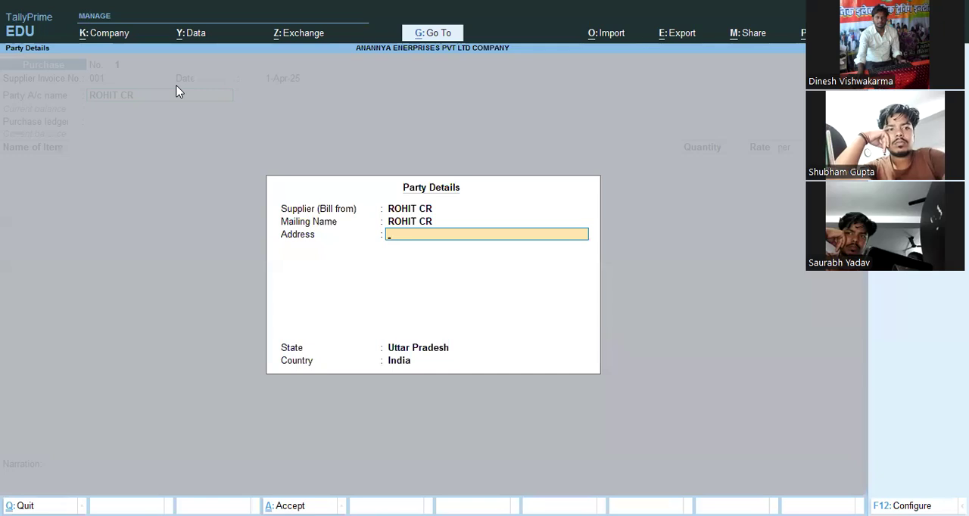
- Fill in the supplier's two-line address, keep the default state and country, and use PURCHASE as the purchase ledger
{"action": "key", "text": "Return"}
{"action": "key", "text": "BackSpace"}
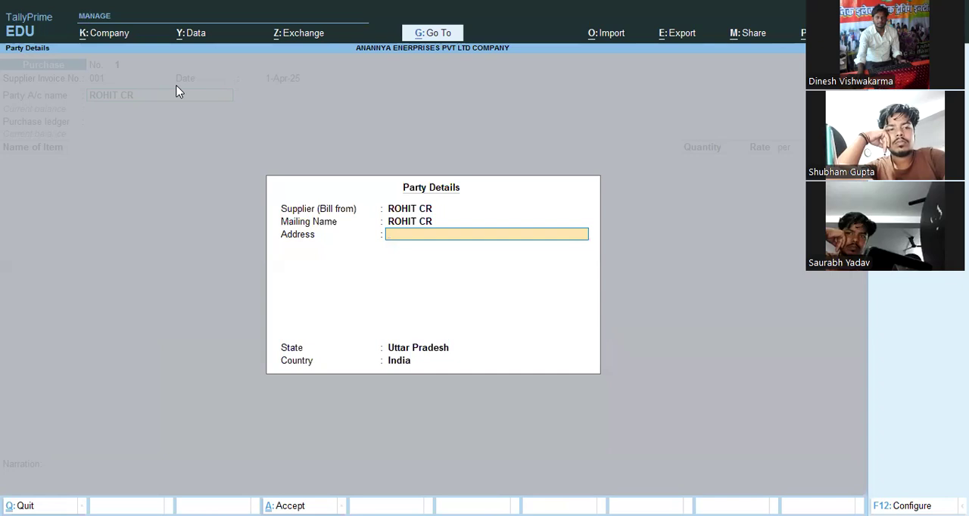
{"action": "type", "text": "MAU"}
{"action": "key", "text": "Return"}
{"action": "type", "text": "MAU"}
{"action": "key", "text": "Return"}
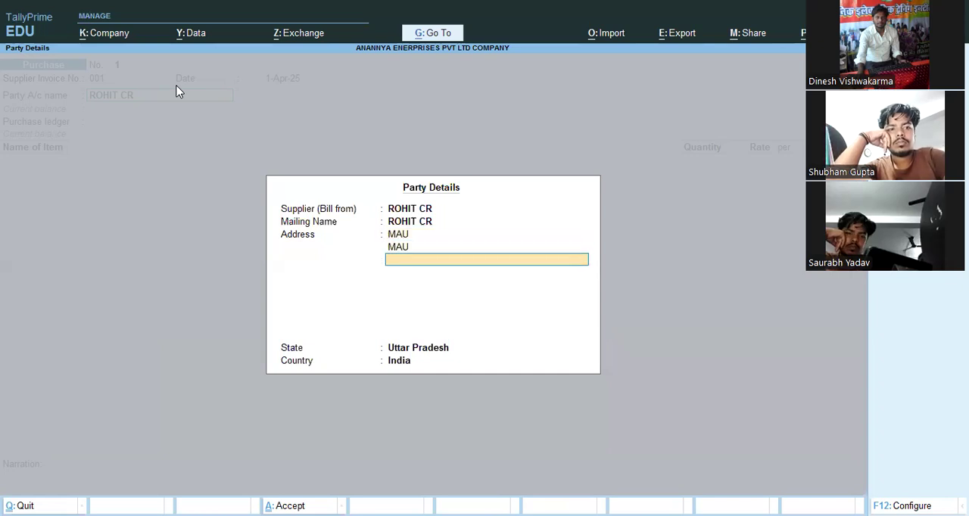
{"action": "key", "text": "Return"}
{"action": "key", "text": "Return"}
{"action": "key", "text": "Return"}
{"action": "key", "text": "Return"}
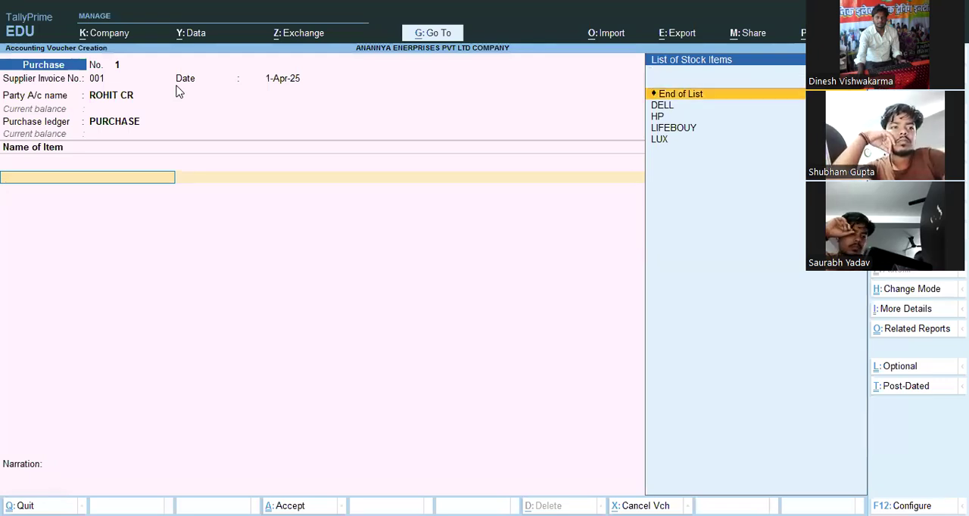
- Add the item DELL to the purchase voucher with a quantity of 50 PCS at a rate of 21000 per PCS
{"action": "key", "text": "Down"}
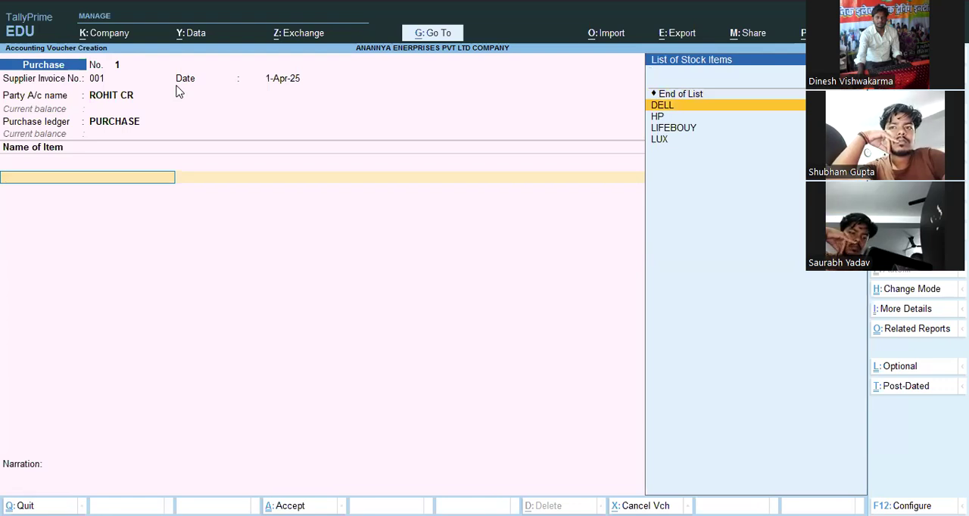
{"action": "key", "text": "Return"}
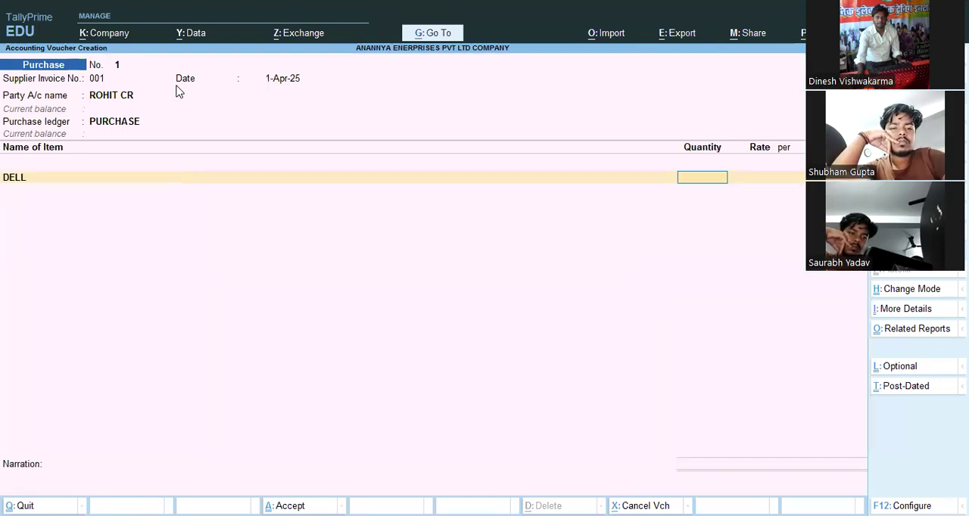
{"action": "type", "text": "50"}
{"action": "key", "text": "Return"}
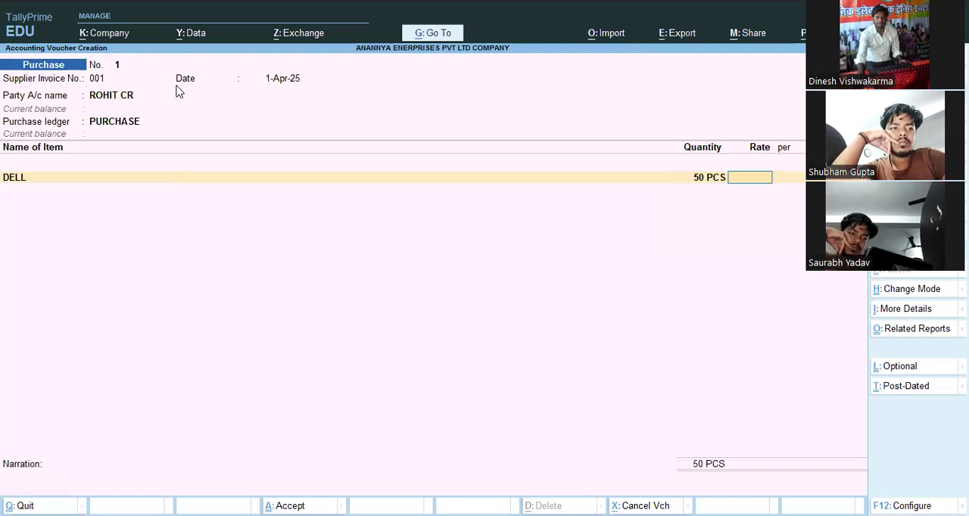
{"action": "type", "text": "21000"}
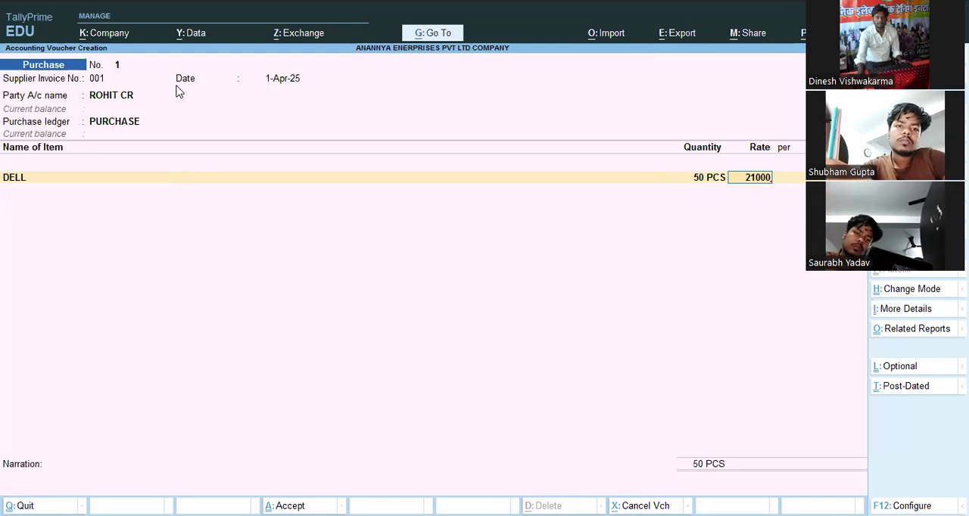
{"action": "key", "text": "Return"}
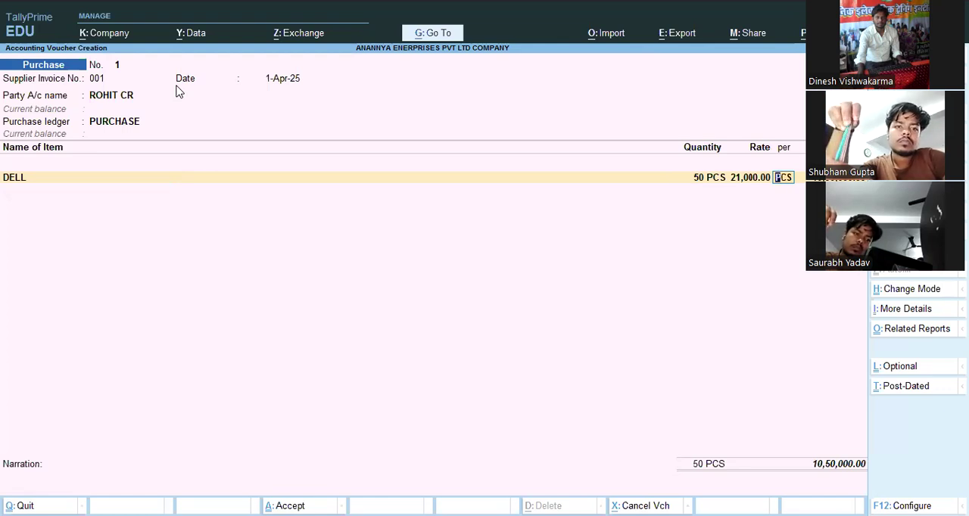
{"action": "key", "text": "Return"}
{"action": "key", "text": "Return"}
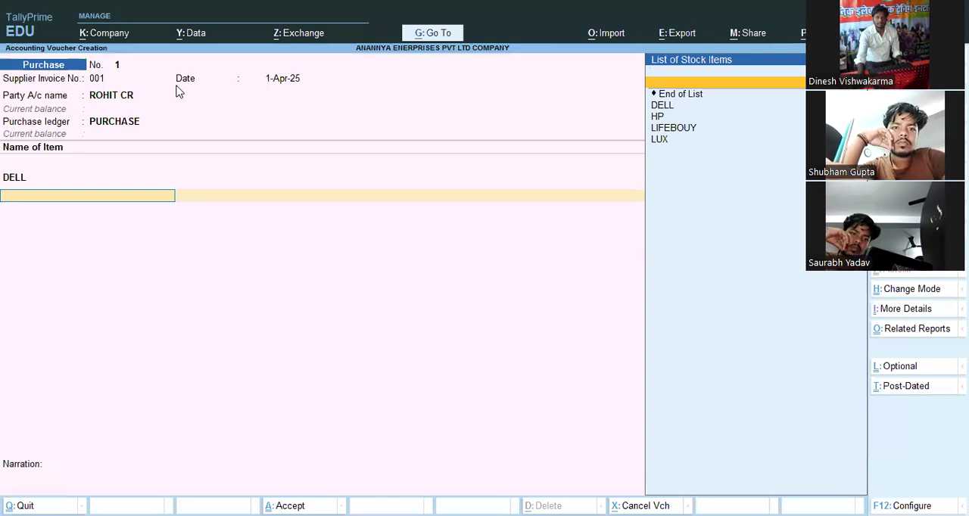
- Add the item HP to the purchase voucher with a quantity of 40 PCS at a rate of 19000 per PCS
{"action": "key", "text": "Down"}
{"action": "key", "text": "Down"}
{"action": "key", "text": "Down"}
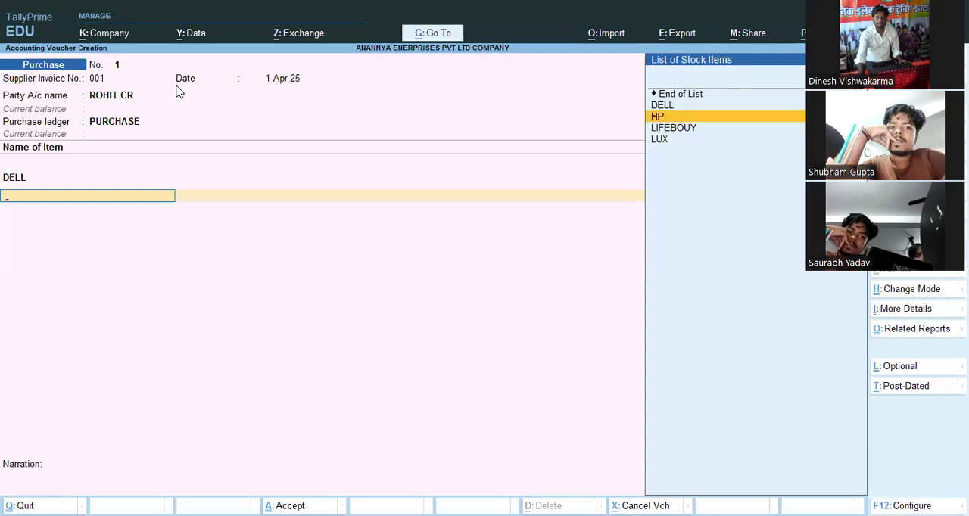
{"action": "key", "text": "Return"}
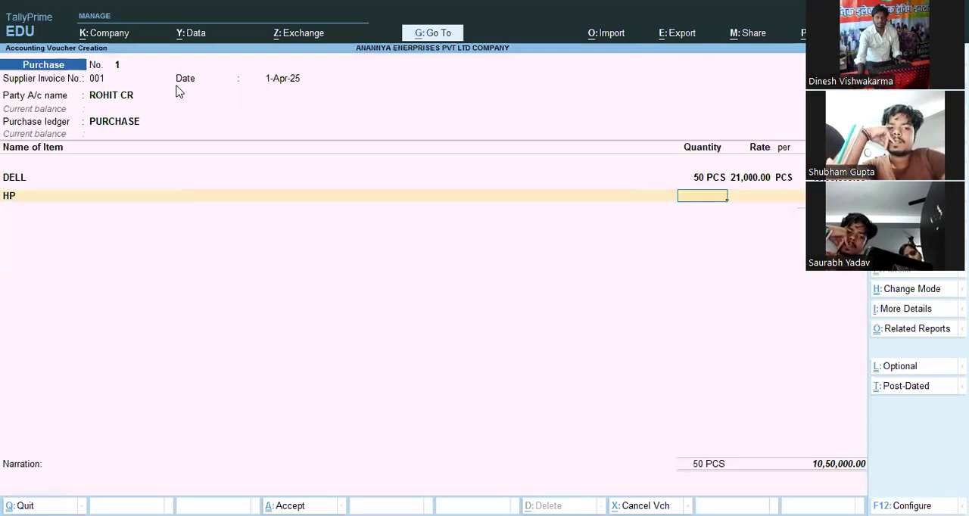
{"action": "type", "text": "40"}
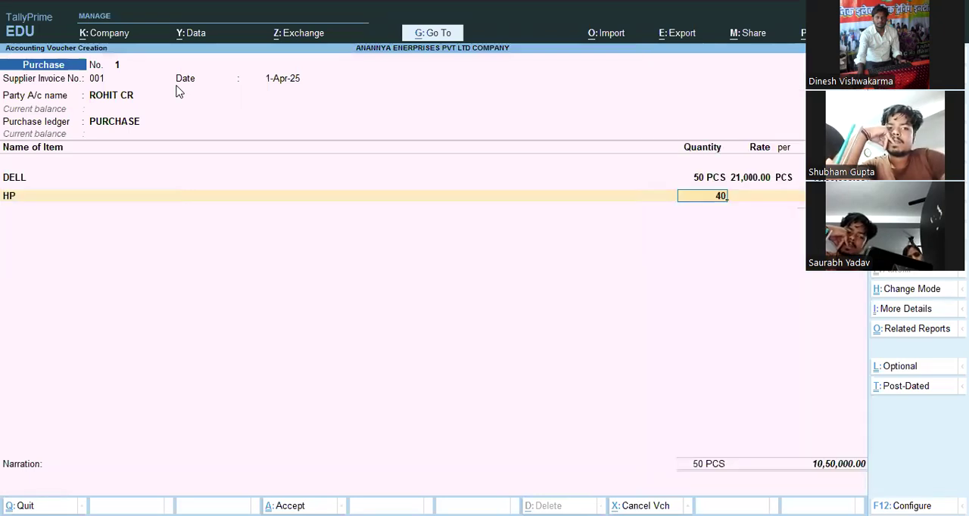
{"action": "key", "text": "Return"}
{"action": "type", "text": "19000"}
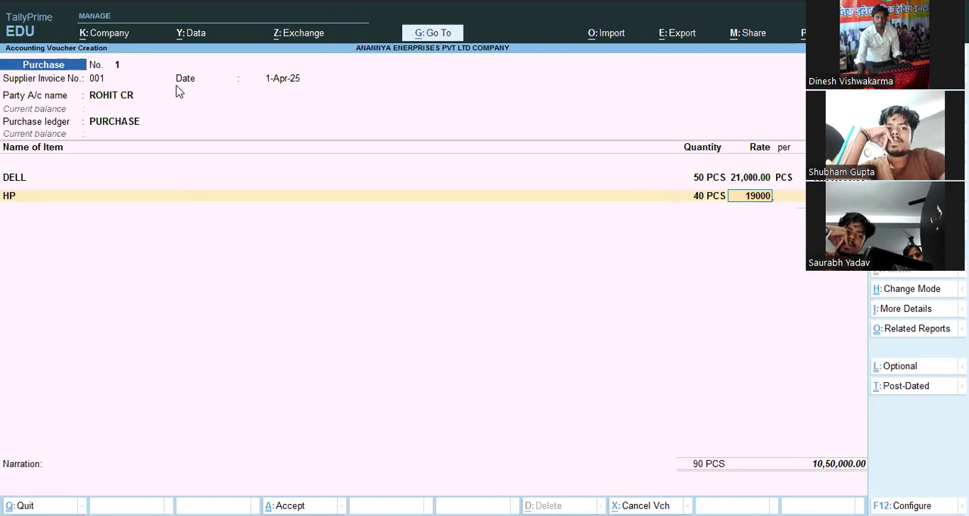
{"action": "key", "text": "Return"}
{"action": "key", "text": "Return"}
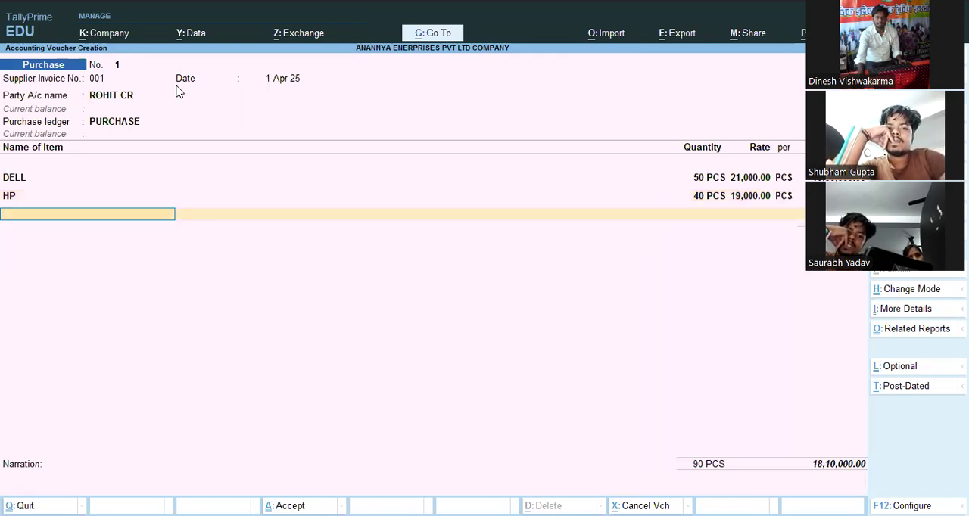
- Add the item LIFEBOUY to the purchase voucher with a quantity of 100 PCS at a rate of 10 per PCS
{"action": "key", "text": "Down"}
{"action": "key", "text": "Down"}
{"action": "key", "text": "Down"}
{"action": "key", "text": "Down"}
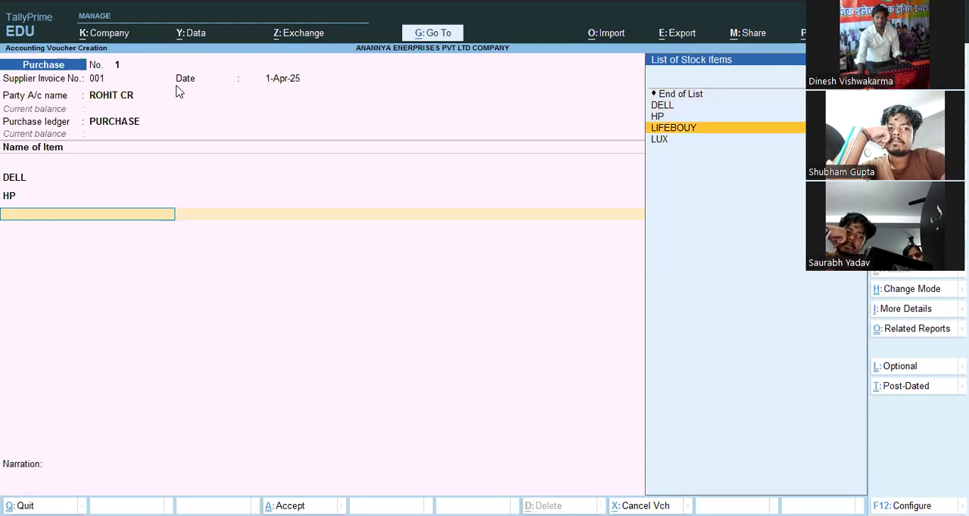
{"action": "key", "text": "Return"}
{"action": "type", "text": "100"}
{"action": "key", "text": "Return"}
{"action": "type", "text": "10"}
{"action": "key", "text": "Return"}
{"action": "key", "text": "Return"}
{"action": "key", "text": "Return"}
{"action": "key", "text": "Return"}
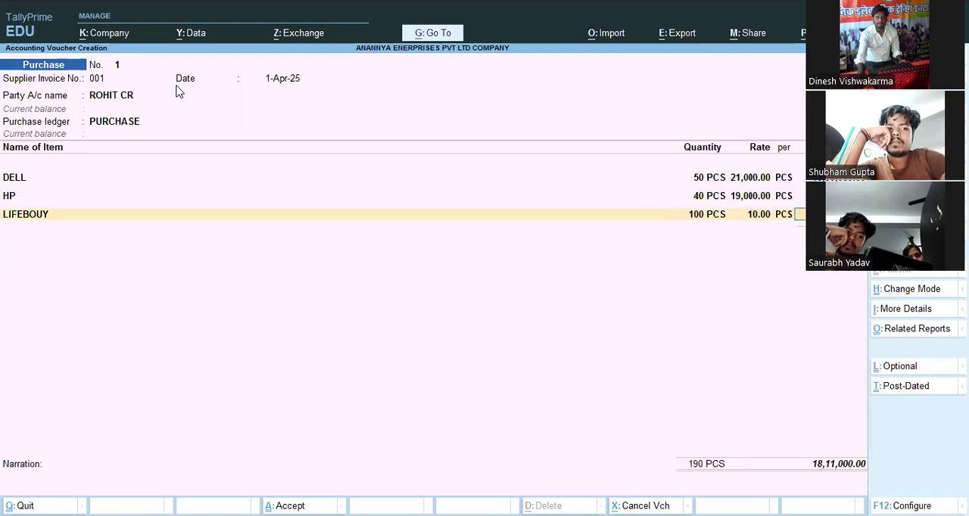
{"action": "key", "text": "BackSpace"}
{"action": "key", "text": "BackSpace"}
{"action": "key", "text": "Return"}
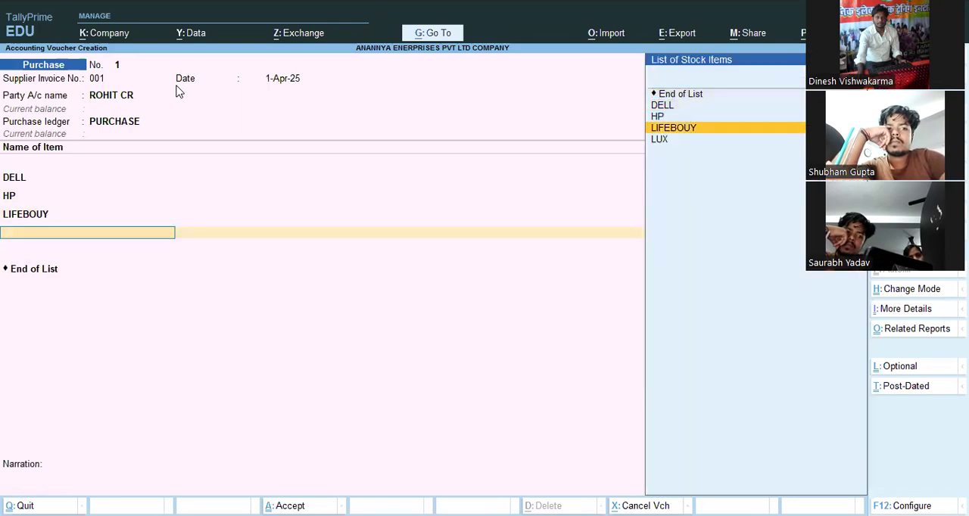
- Add the item LUX to the purchase voucher with a quantity of 100 PCS at a rate of 10 per PCS
{"action": "key", "text": "Down"}
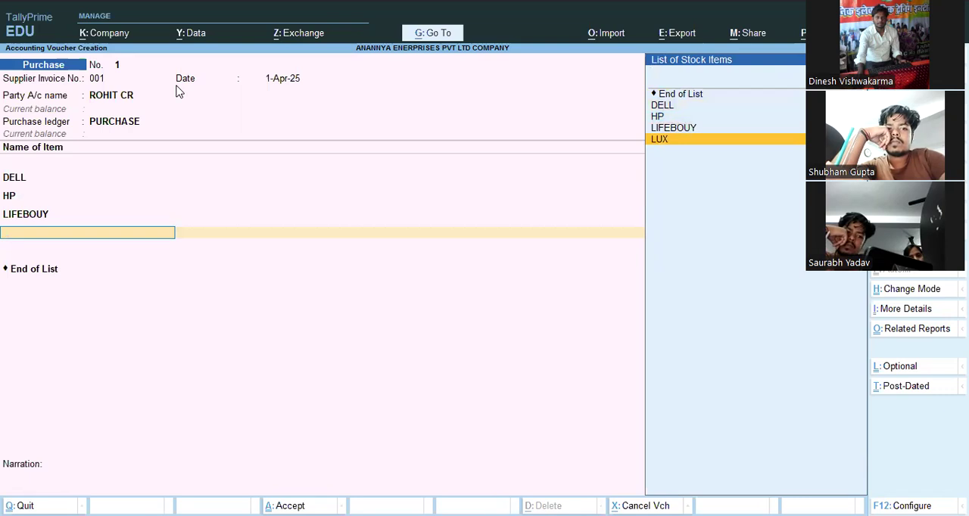
{"action": "key", "text": "Return"}
{"action": "type", "text": "100"}
{"action": "key", "text": "Return"}
{"action": "type", "text": "10"}
{"action": "key", "text": "Return"}
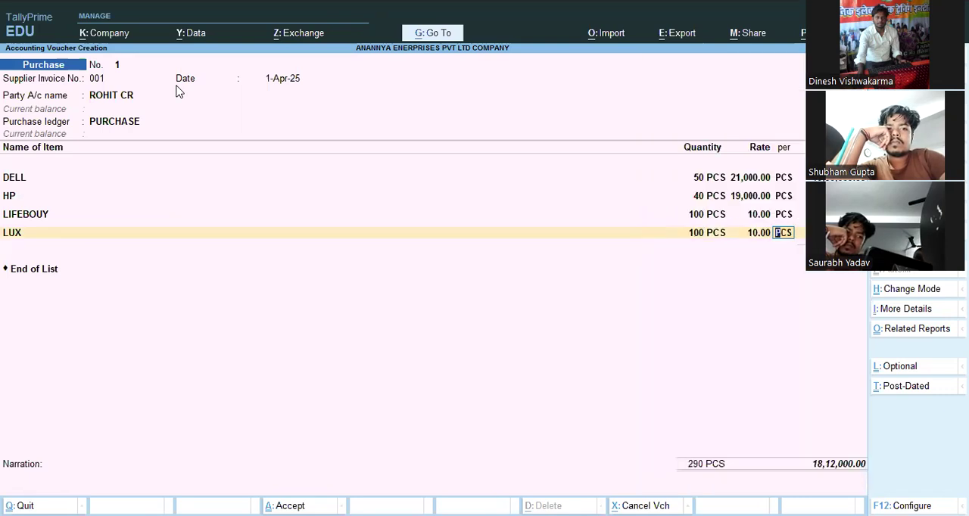
{"action": "key", "text": "Return"}
{"action": "key", "text": "Return"}
{"action": "key", "text": "Return"}
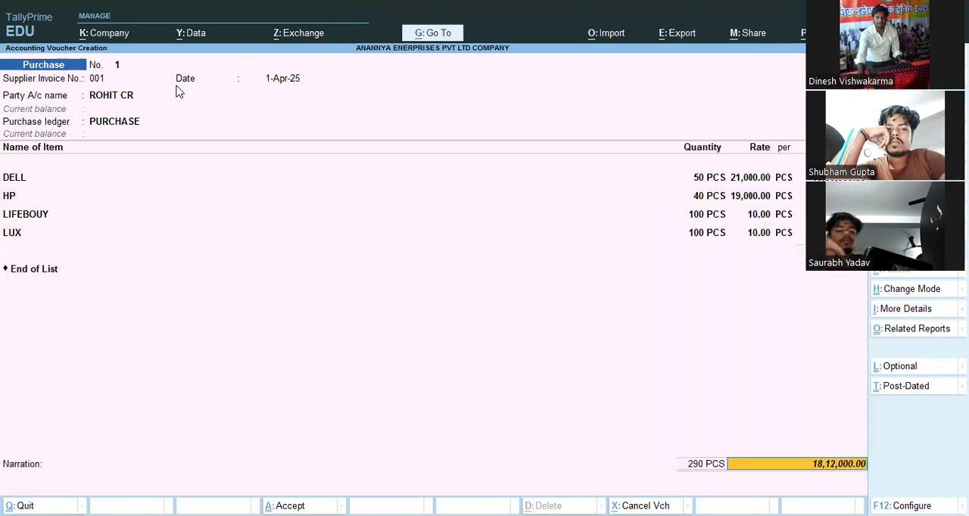
- End the purchase item list, allocate the full amount to New Ref 001, leave the narration blank and save the voucher
{"action": "key", "text": "Return"}
{"action": "key", "text": "Return"}
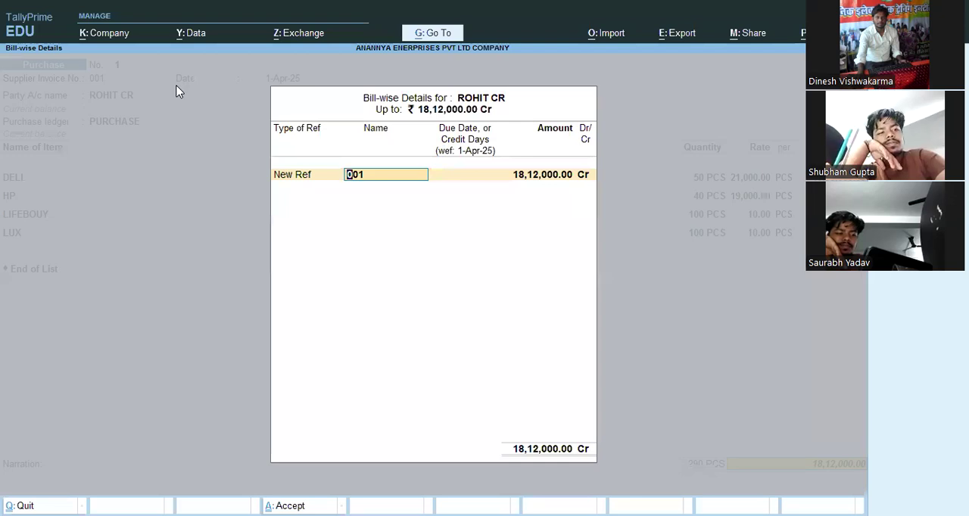
{"action": "key", "text": "Return"}
{"action": "key", "text": "Return"}
{"action": "key", "text": "Return"}
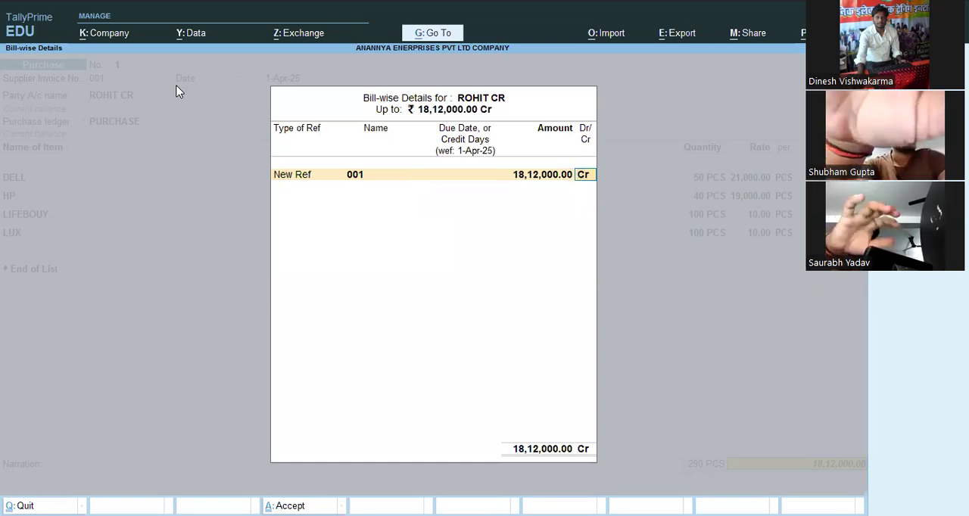
{"action": "key", "text": "Return"}
{"action": "key", "text": "Return"}
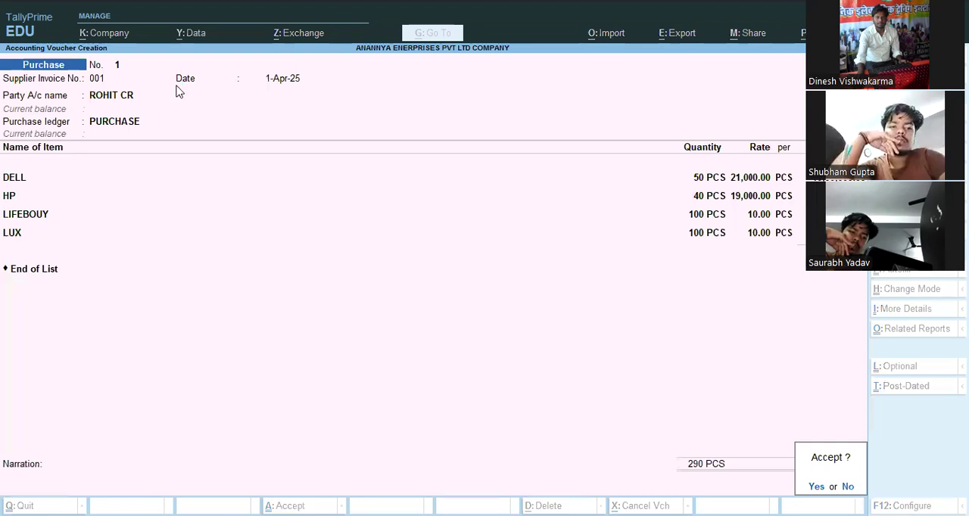
{"action": "key", "text": "Return"}
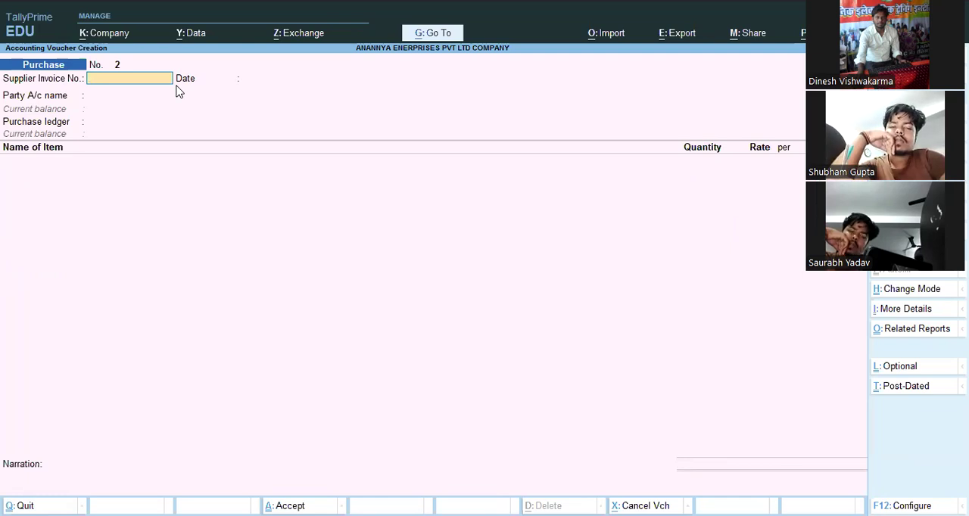
- Start a sales voucher with the debtor's ledger as the party, leaving all dispatch details blank
{"action": "key", "text": "F8"}
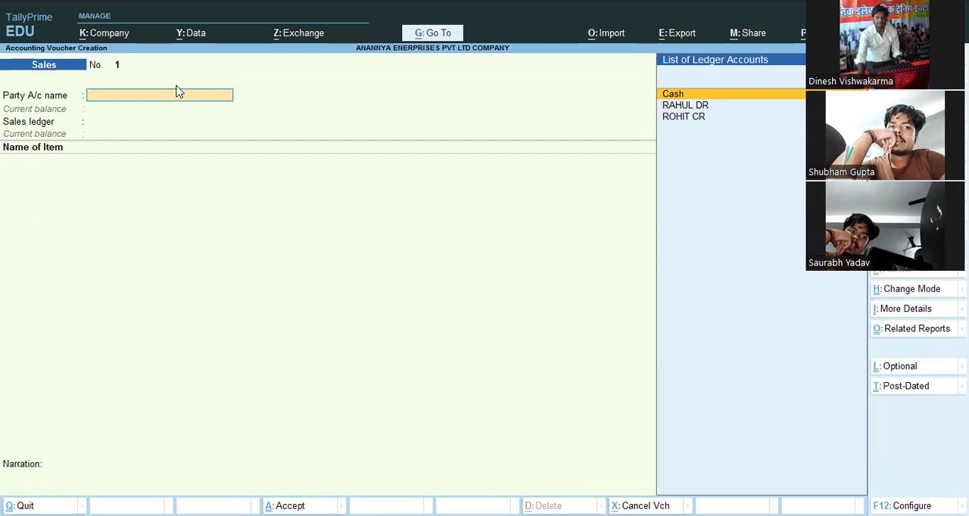
{"action": "key", "text": "Down"}
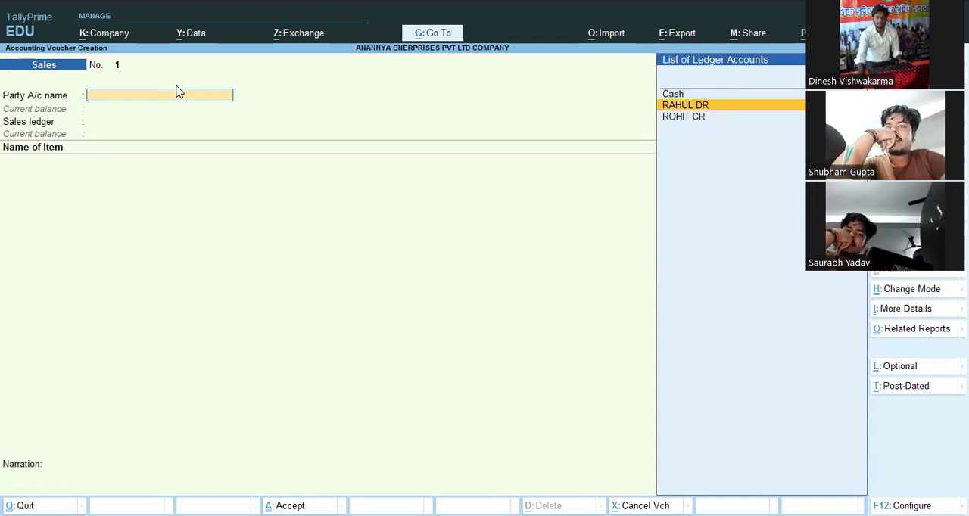
{"action": "key", "text": "Return"}
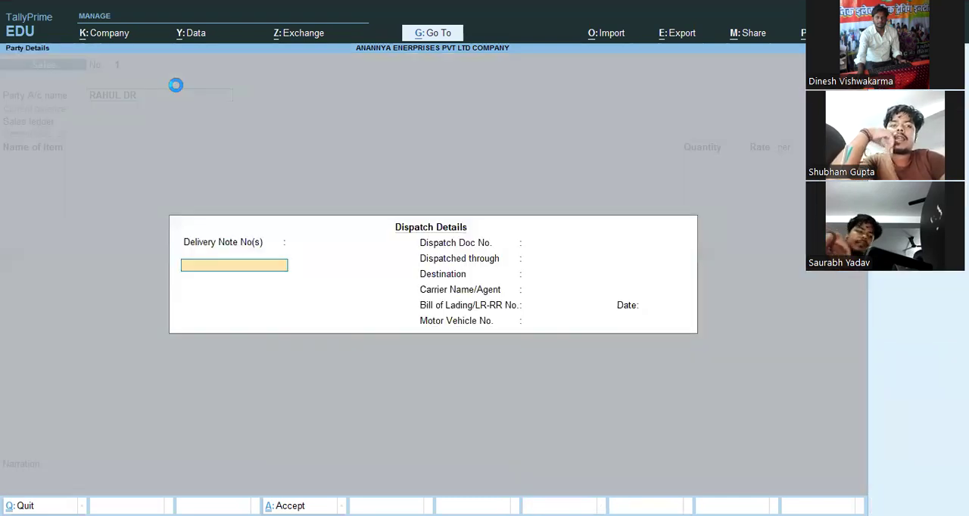
{"action": "key", "text": "Return"}
{"action": "key", "text": "Return"}
{"action": "key", "text": "Return"}
{"action": "key", "text": "Return"}
{"action": "key", "text": "Return"}
{"action": "key", "text": "Return"}
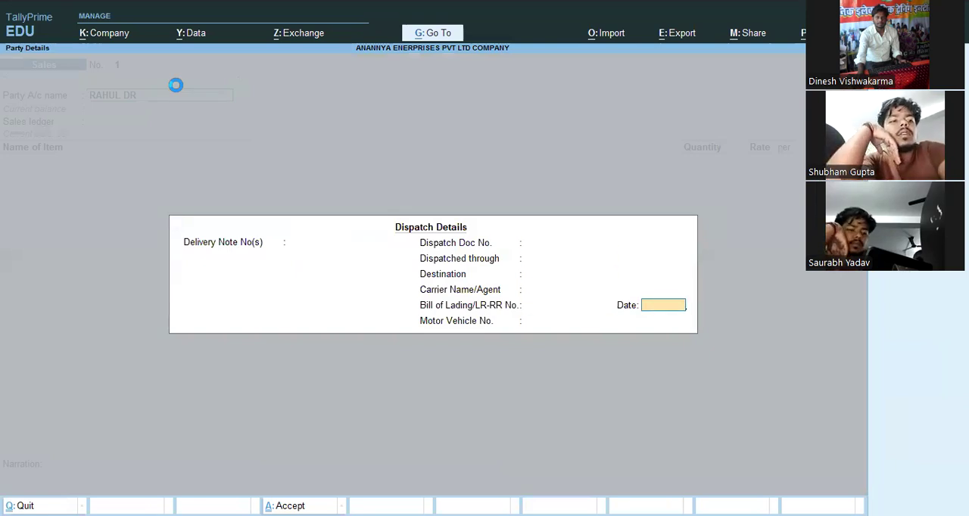
{"action": "key", "text": "Return"}
- Keep the default buyer details with a blank address, and use SALE as the sales ledger
{"action": "key", "text": "Return"}
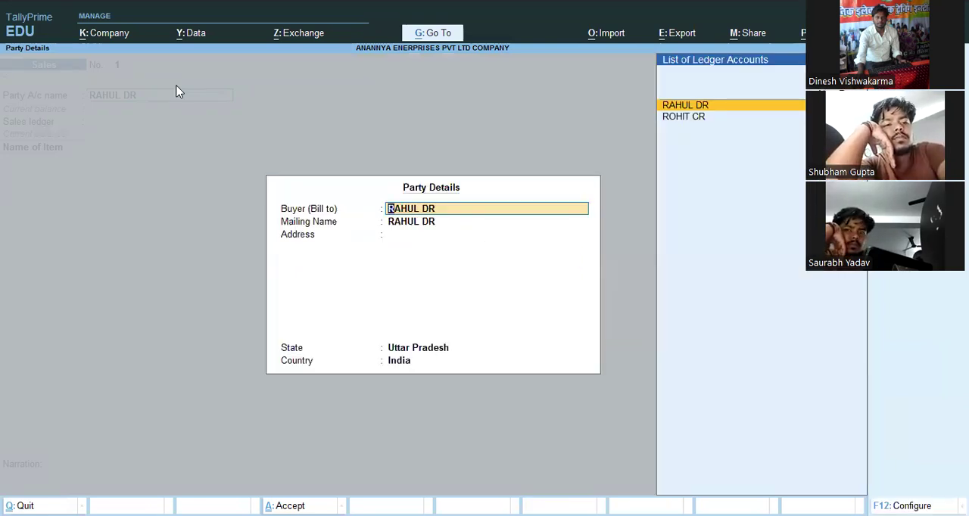
{"action": "key", "text": "Return"}
{"action": "key", "text": "Return"}
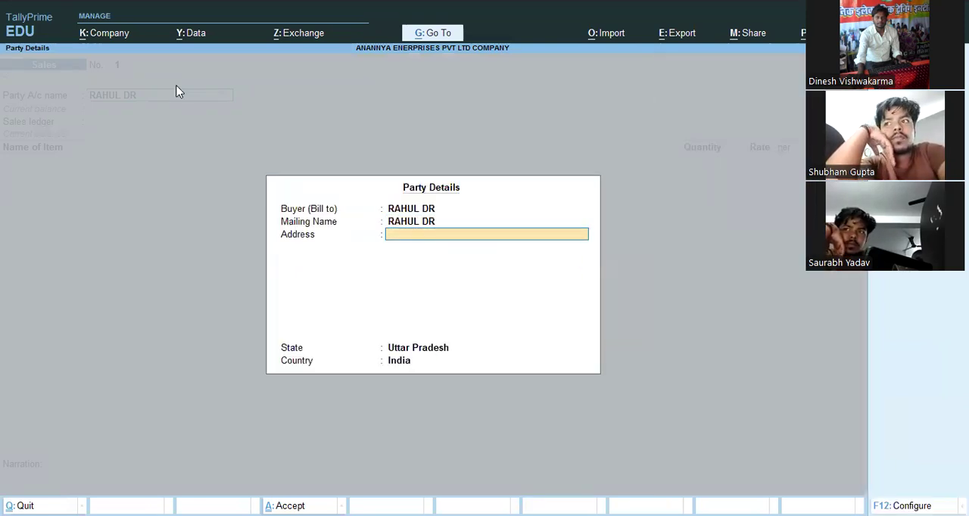
{"action": "key", "text": "Return"}
{"action": "key", "text": "Return"}
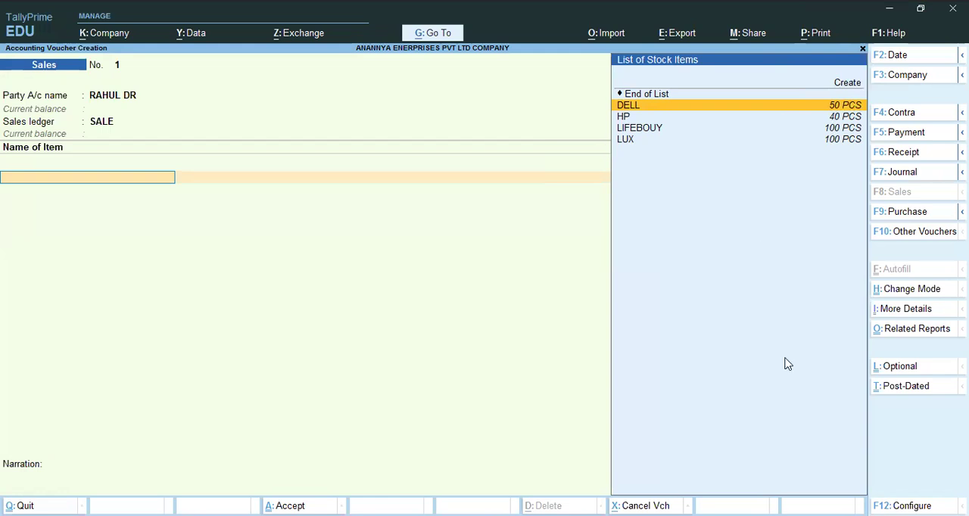
- Add the item DELL to the sales voucher with a quantity of 48 PCS at a rate of 25000 per PCS
{"action": "key", "text": "Return"}
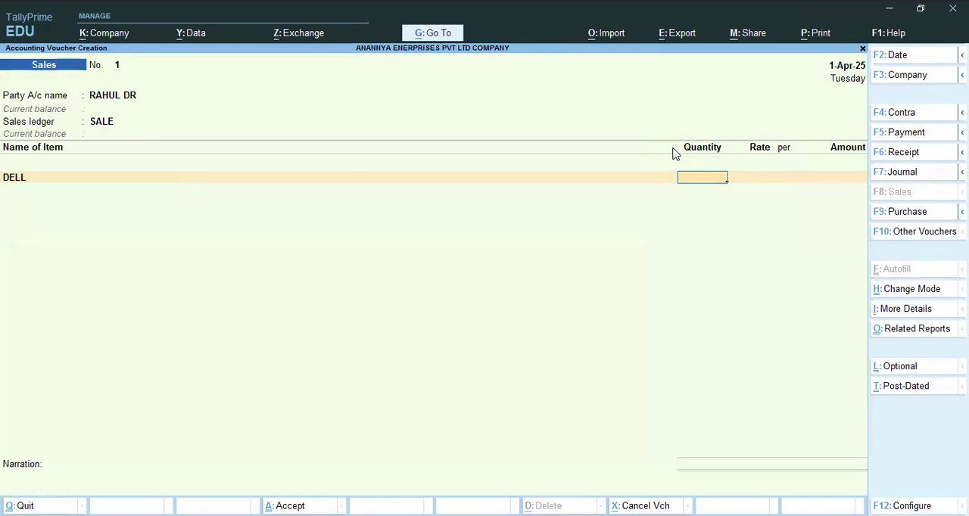
{"action": "type", "text": "48"}
{"action": "key", "text": "Return"}
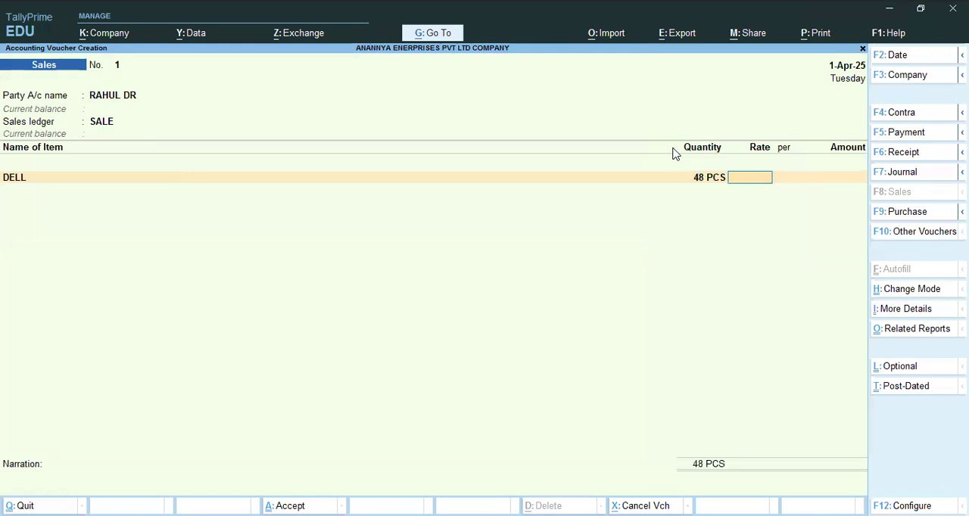
{"action": "type", "text": "25000"}
{"action": "key", "text": "Return"}
{"action": "key", "text": "Return"}
- Add the item HP to the sales voucher with a quantity of 35 PCS at a rate of 24000 per PCS
{"action": "key", "text": "Return"}
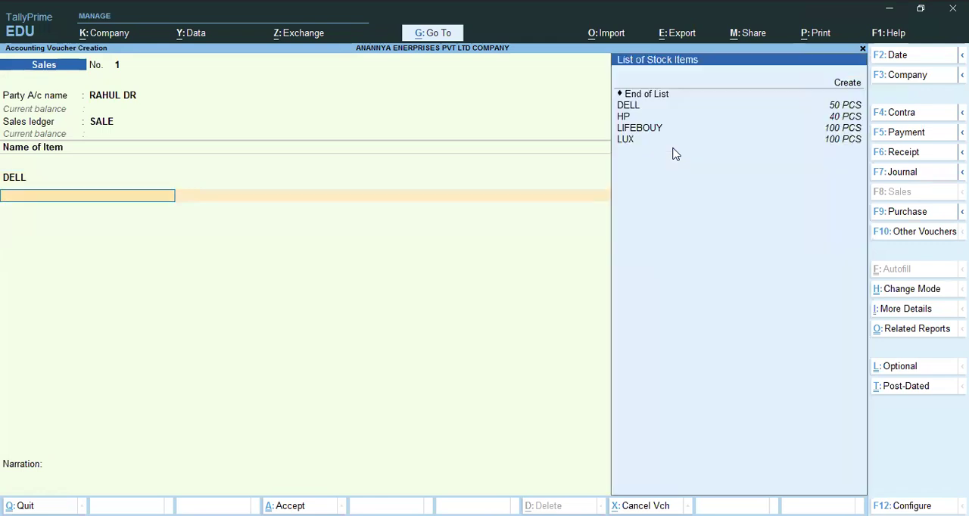
{"action": "key", "text": "Down"}
{"action": "key", "text": "Down"}
{"action": "key", "text": "Return"}
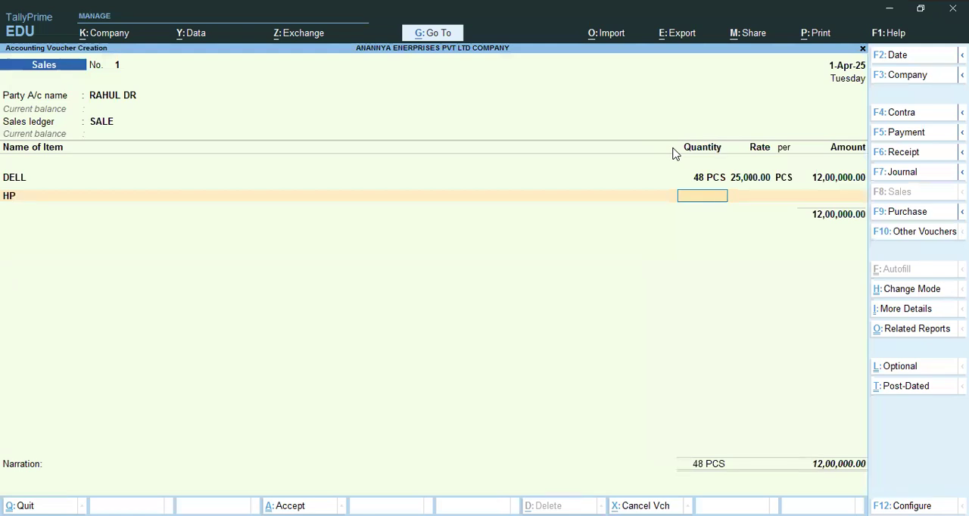
{"action": "type", "text": "35"}
{"action": "key", "text": "Return"}
{"action": "key", "text": "Return"}
{"action": "key", "text": "BackSpace"}
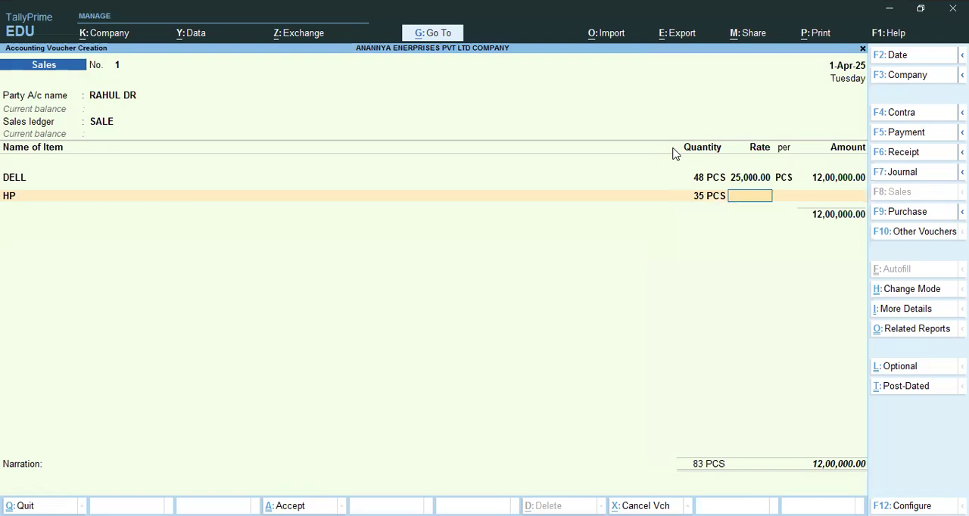
{"action": "type", "text": "24000"}
- Add the item LIFEBOUY to the sales voucher with a quantity of 100 PCS at a rate of 12 per PCS
{"action": "key", "text": "Return"}
{"action": "key", "text": "Return"}
{"action": "key", "text": "Return"}
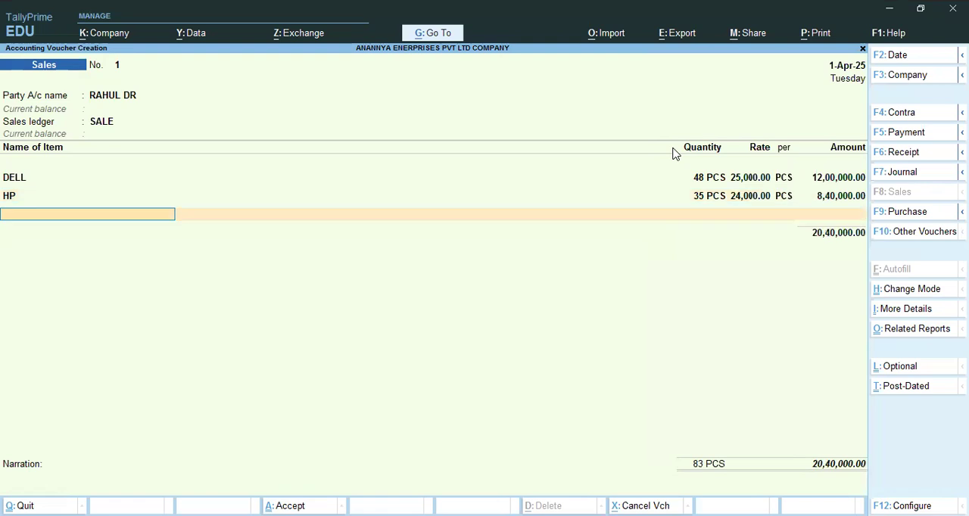
{"action": "key", "text": "Down"}
{"action": "key", "text": "Down"}
{"action": "key", "text": "Return"}
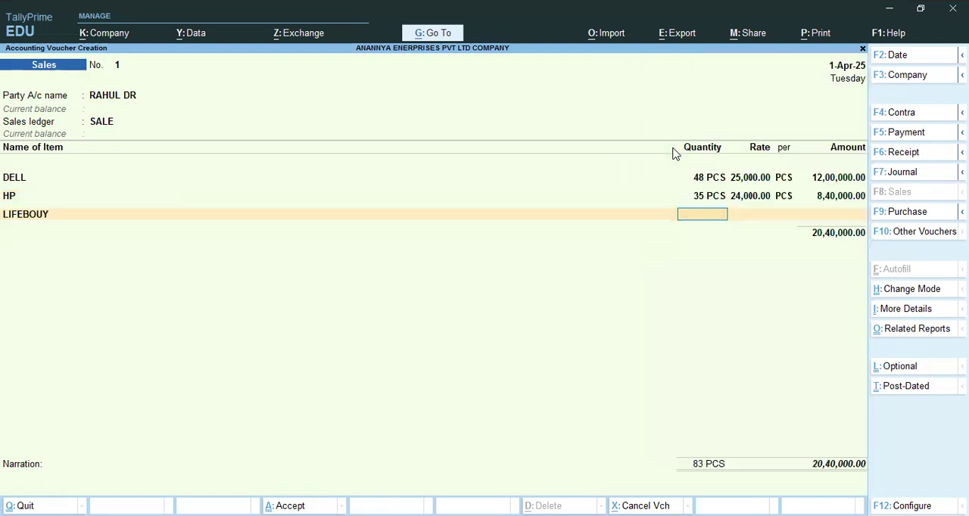
{"action": "type", "text": "100"}
{"action": "key", "text": "Return"}
{"action": "type", "text": "12"}
{"action": "key", "text": "Return"}
{"action": "key", "text": "Return"}
{"action": "key", "text": "Return"}
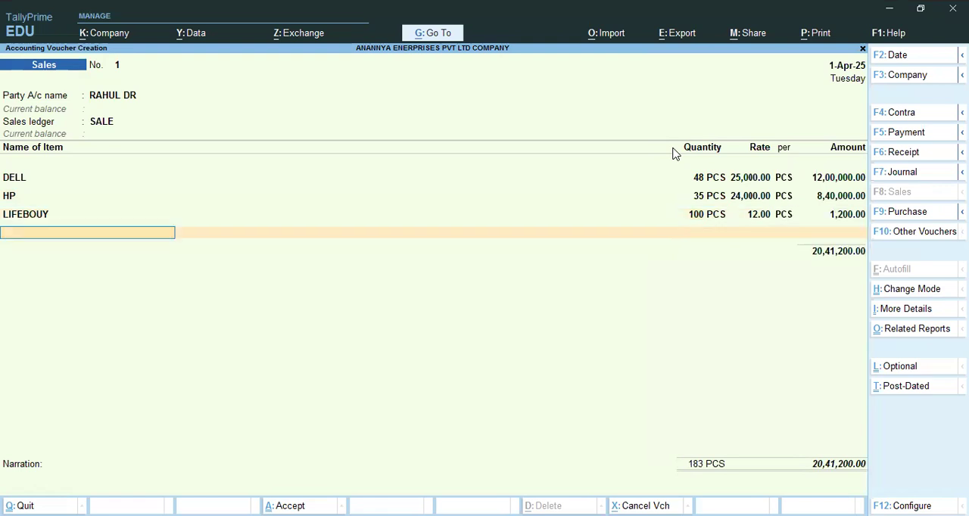
- Add the item LUX to the sales voucher with a quantity of 95 PCS at a rate of 12 per PCS
{"action": "key", "text": "Down"}
{"action": "key", "text": "Down"}
{"action": "key", "text": "Down"}
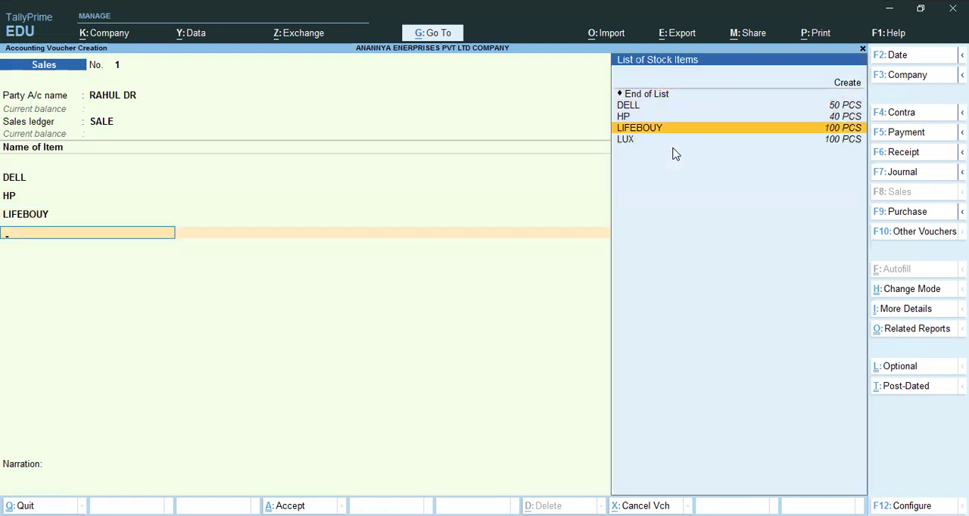
{"action": "key", "text": "Down"}
{"action": "key", "text": "Return"}
{"action": "type", "text": "1"}
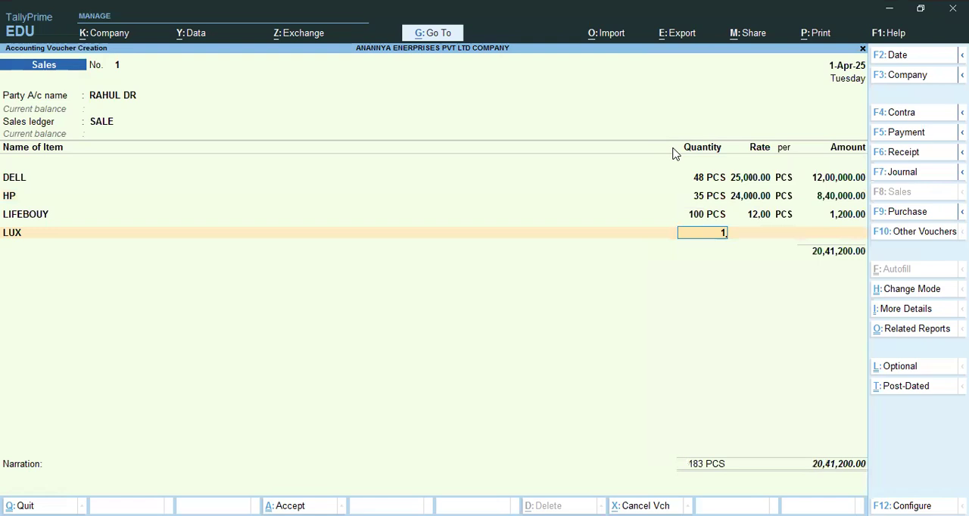
{"action": "type", "text": "95"}
{"action": "key", "text": "Return"}
{"action": "type", "text": "12"}
{"action": "key", "text": "Return"}
- End the sales voucher's item list, allocate its full amount to New Ref 1, and save the voucher
{"action": "key", "text": "Return"}
{"action": "key", "text": "Return"}
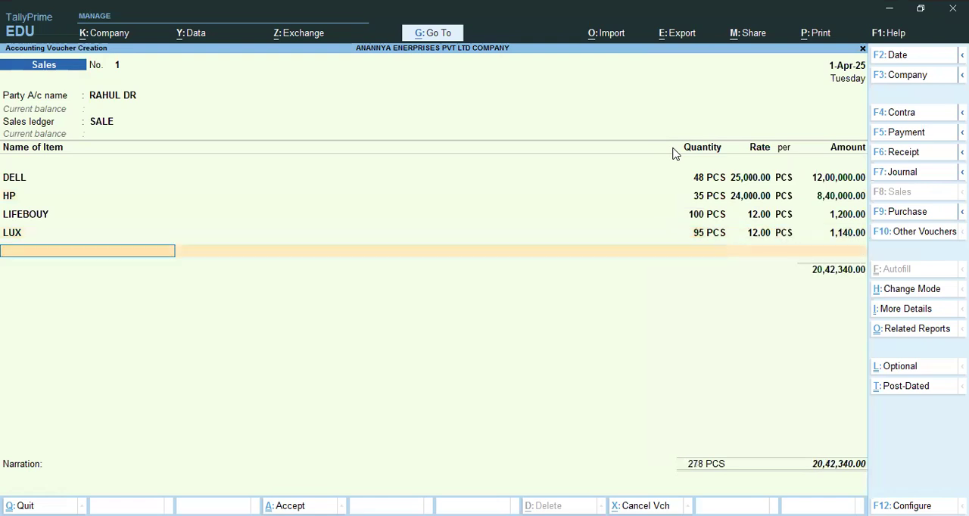
{"action": "key", "text": "Return"}
{"action": "key", "text": "Return"}
{"action": "key", "text": "Return"}
{"action": "key", "text": "Return"}
{"action": "key", "text": "Return"}
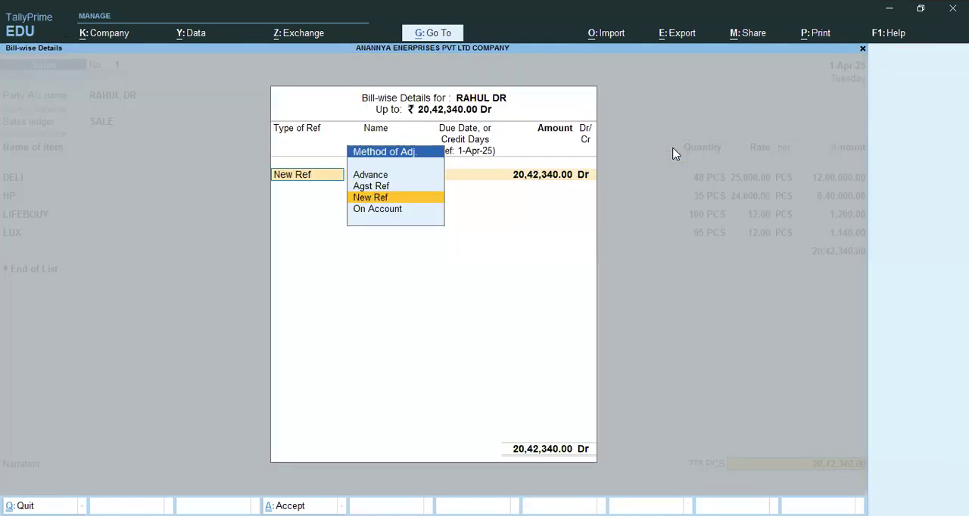
{"action": "key", "text": "Return"}
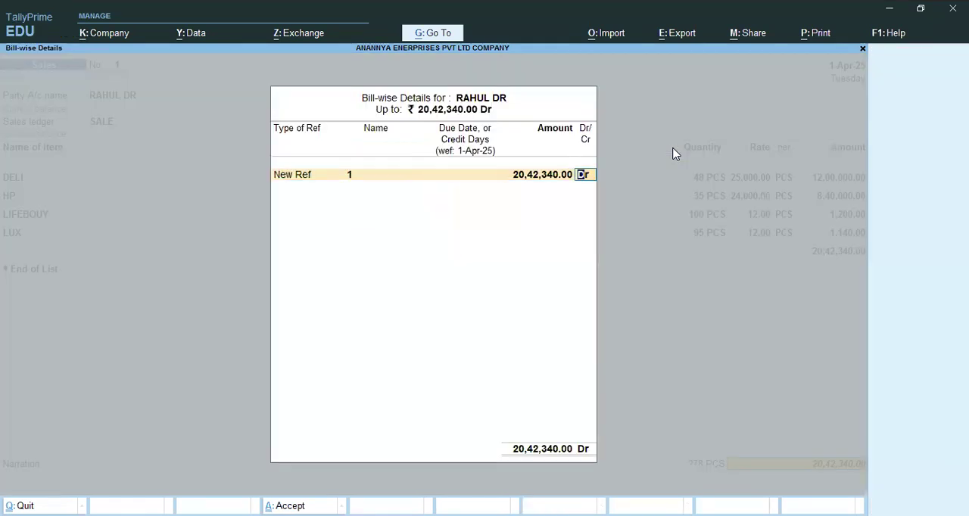
{"action": "key", "text": "Return"}
{"action": "key", "text": "Return"}
{"action": "key", "text": "Return"}
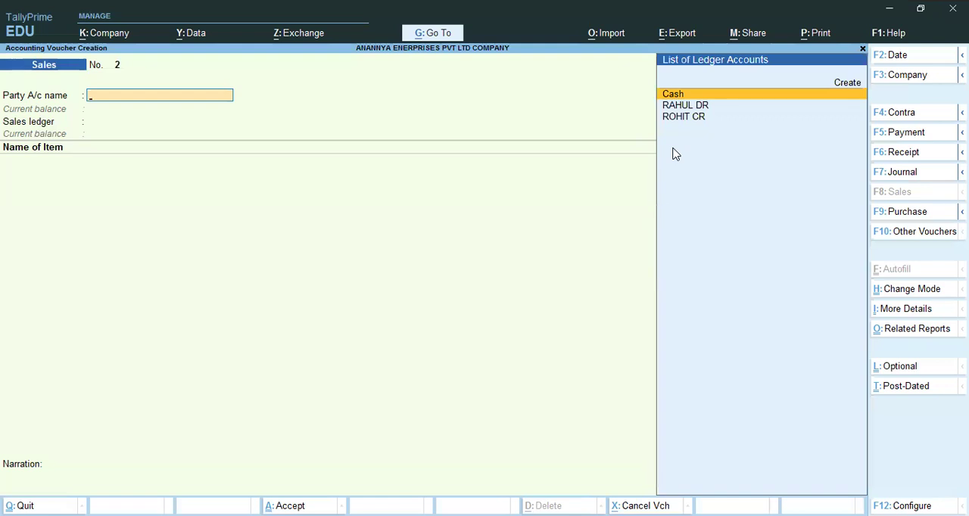
- Leave sales voucher entry and open the Profit & Loss A/c report
{"action": "key", "text": "Escape"}
{"action": "key", "text": "Down"}
{"action": "key", "text": "Down"}
{"action": "key", "text": "Down"}
{"action": "key", "text": "Down"}
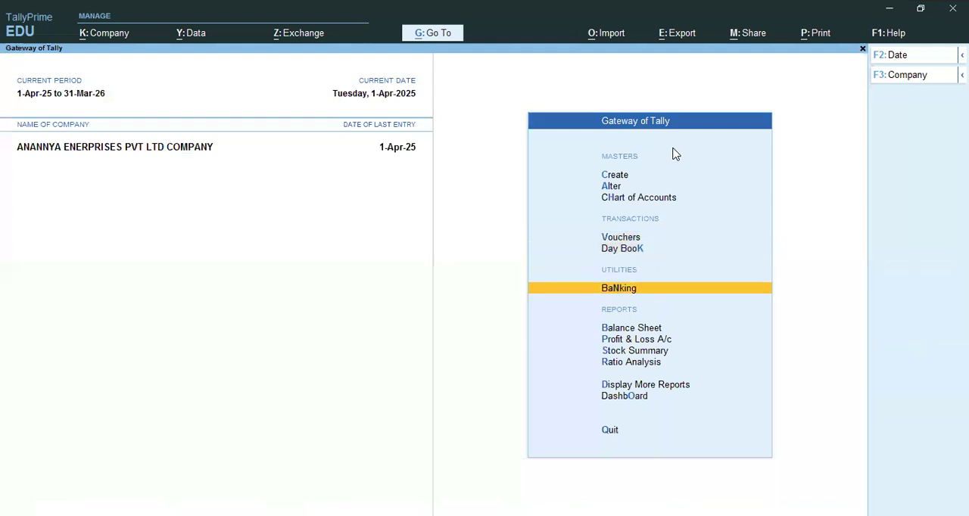
{"action": "key", "text": "Return"}
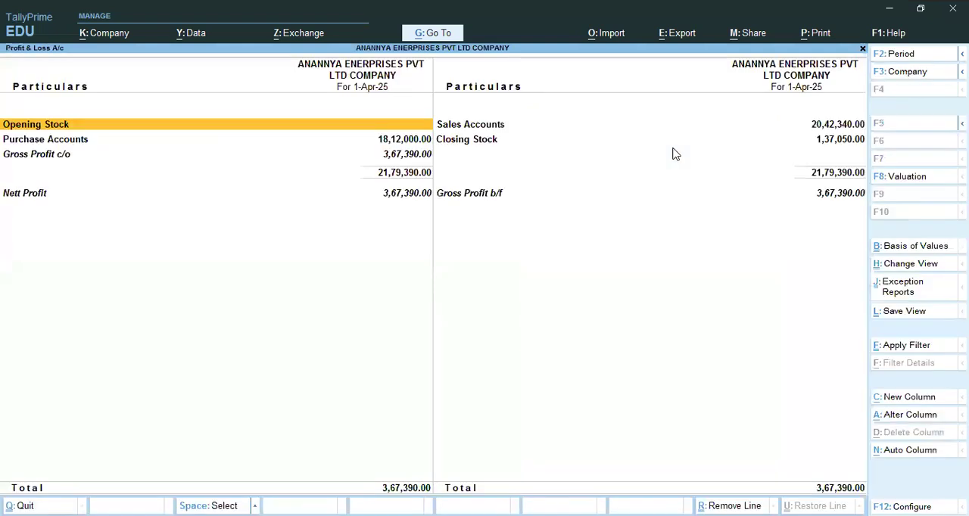
- Examine the Closing Stock breakdown down to the COMPUTER group's items, then return to the Profit & Loss A/c
{"action": "key", "text": "Right"}
{"action": "key", "text": "Down"}
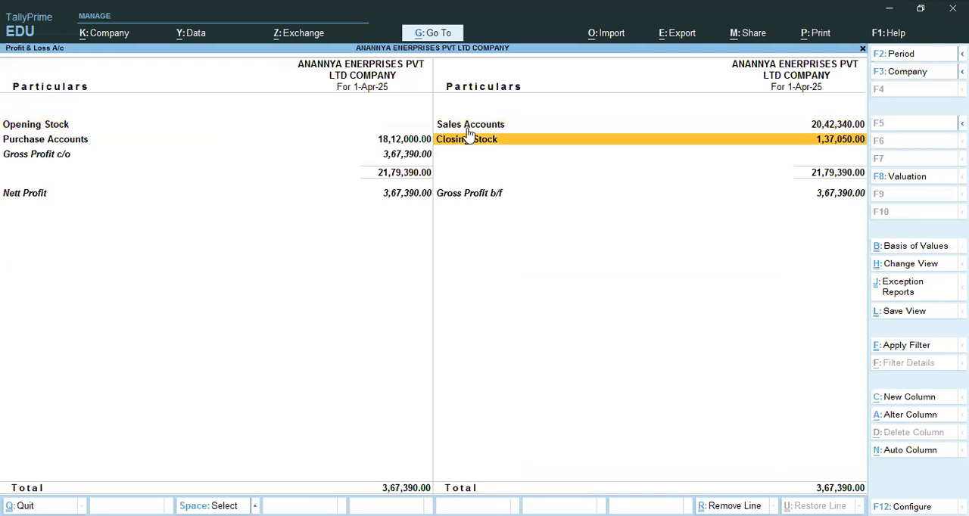
{"action": "left_click", "coordinate": [613, 141]}
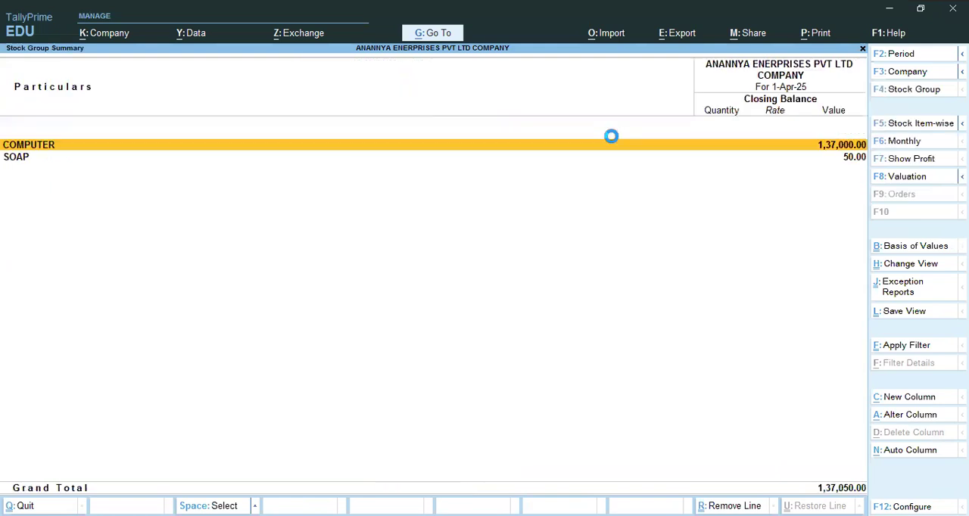
{"action": "left_click", "coordinate": [611, 136]}
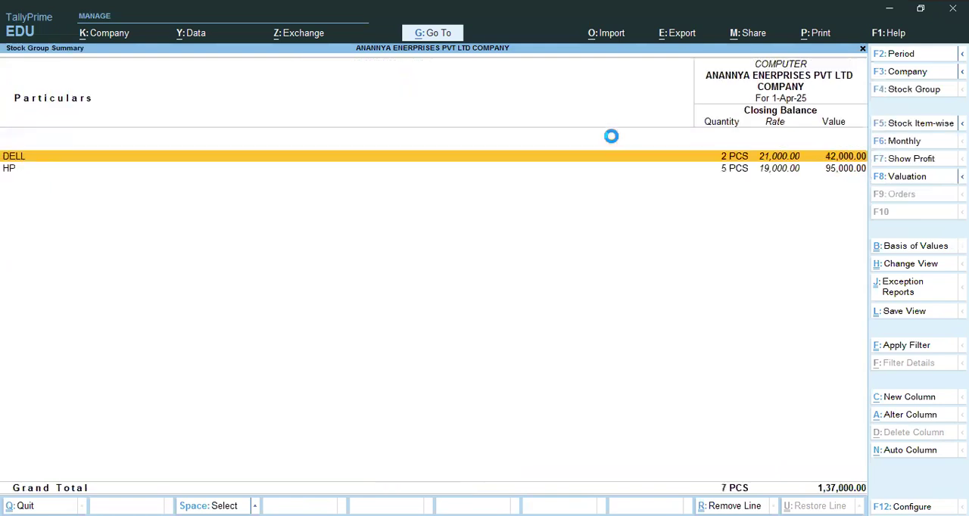
{"action": "key", "text": "Escape"}
{"action": "key", "text": "Escape"}
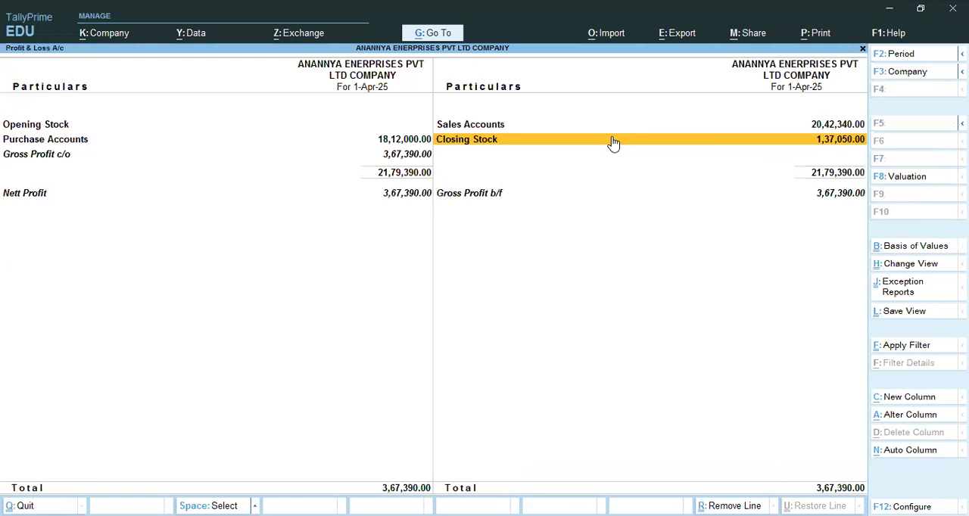
- Review the Closing Stock details once more and return to the Gateway of Tally
{"action": "left_click", "coordinate": [613, 142]}
{"action": "key", "text": "Return"}
{"action": "key", "text": "Escape"}
{"action": "key", "text": "Escape"}
{"action": "key", "text": "Escape"}
{"action": "key", "text": "Escape"}
{"action": "key", "text": "Escape"}
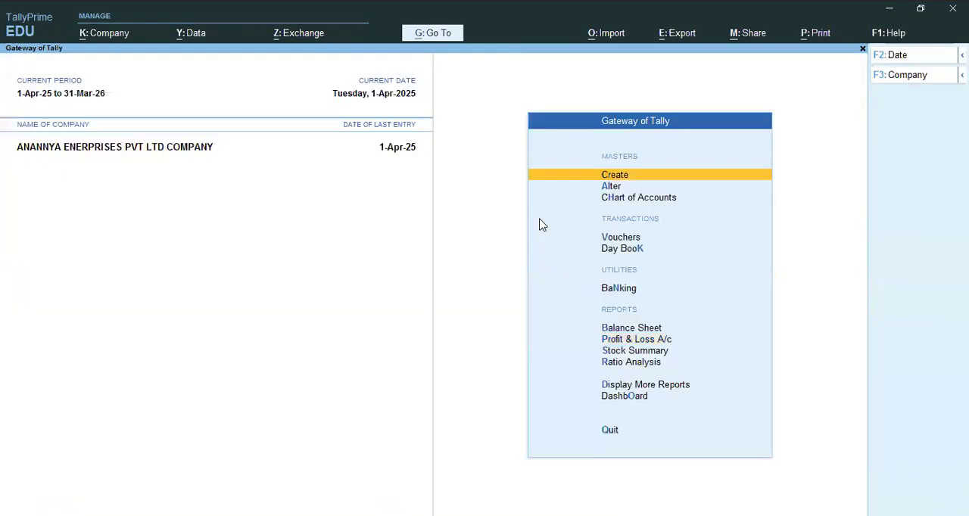
- Open purchase voucher No. 1 from the Day Book
{"action": "key", "text": "Down"}
{"action": "key", "text": "Down"}
{"action": "key", "text": "Down"}
{"action": "key", "text": "Down"}
{"action": "key", "text": "Down"}
{"action": "key", "text": "Up"}
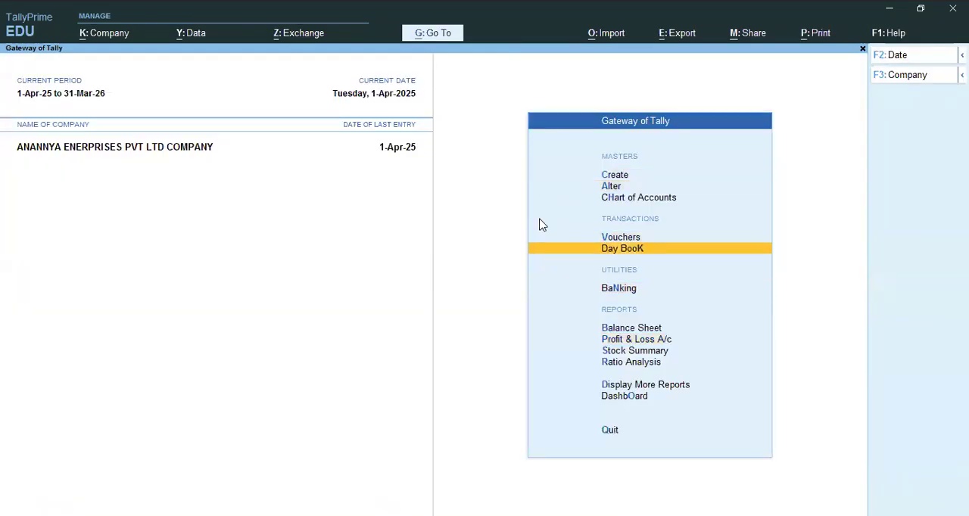
{"action": "key", "text": "Return"}
{"action": "key", "text": "Down"}
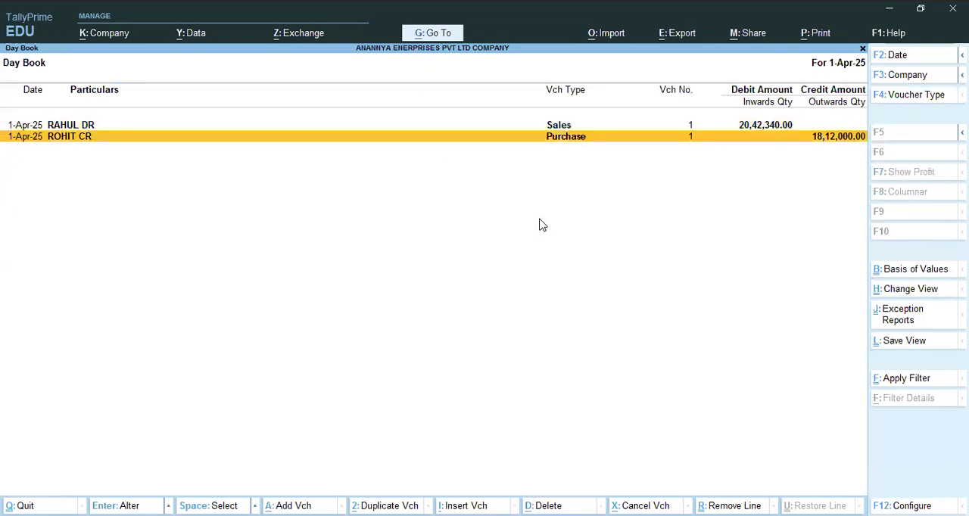
{"action": "key", "text": "Return"}
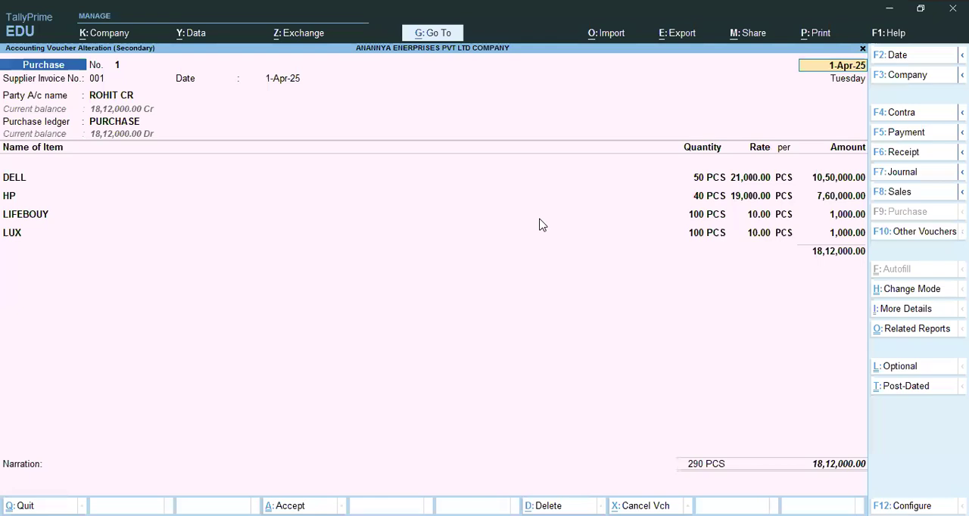
- Preview the current purchase voucher as a printed invoice and enlarge the preview
{"action": "key", "text": "alt+p"}
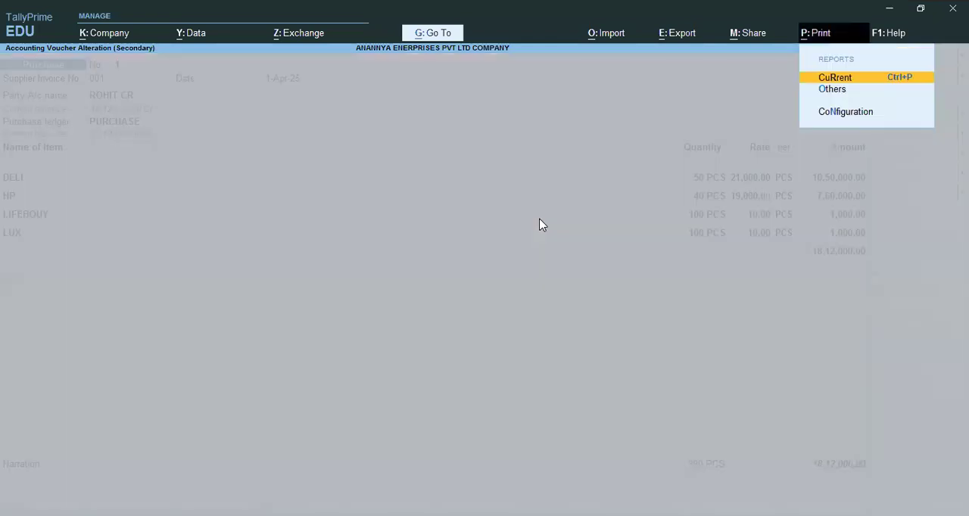
{"action": "key", "text": "Return"}
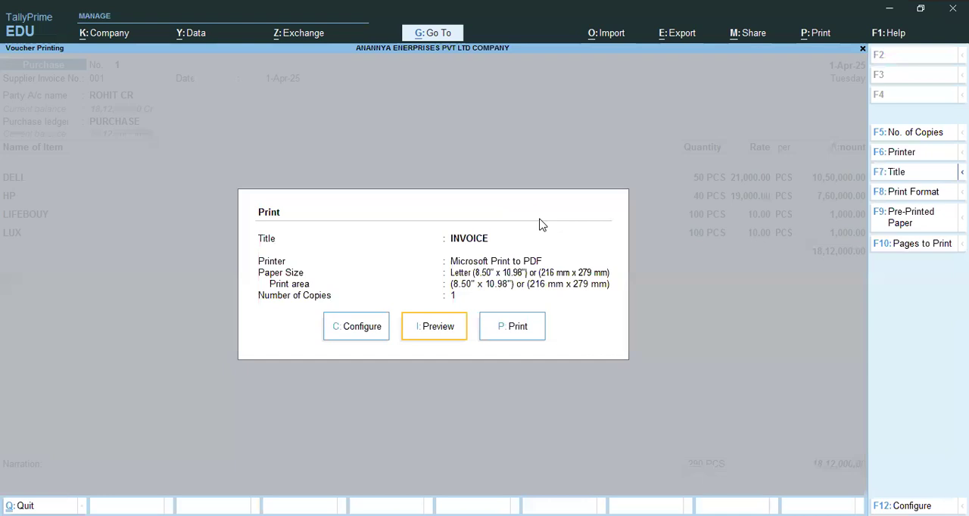
{"action": "key", "text": "Return"}
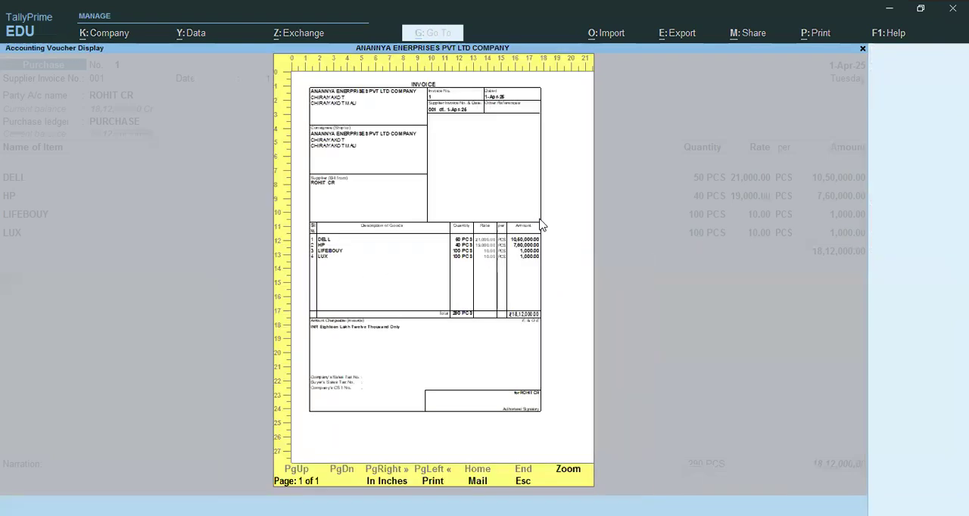
{"action": "left_click", "coordinate": [573, 472]}
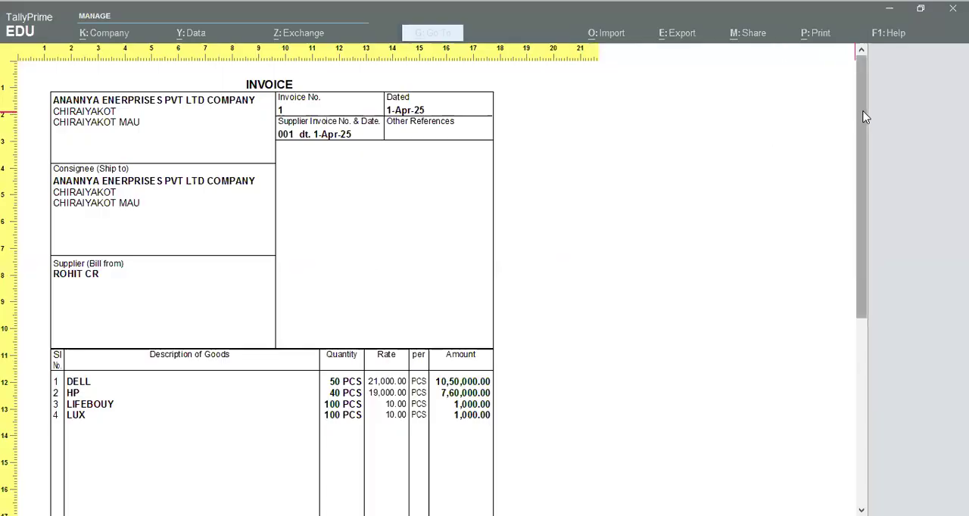
- Examine the whole purchase invoice, from the company and supplier details to the signatory area, and close the preview
{"action": "scroll", "coordinate": [865, 117], "scroll_direction": "down", "scroll_amount": 1}
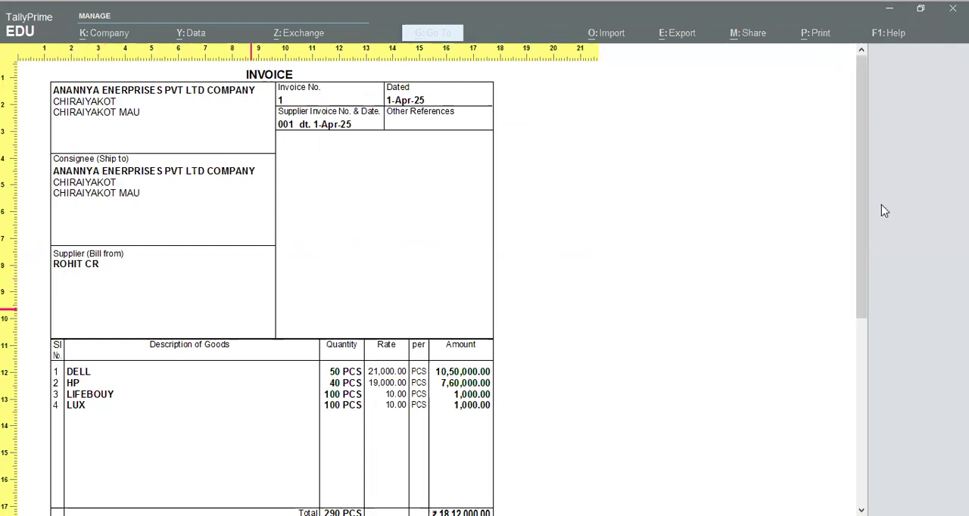
{"action": "scroll", "coordinate": [860, 189], "scroll_direction": "down", "scroll_amount": 3}
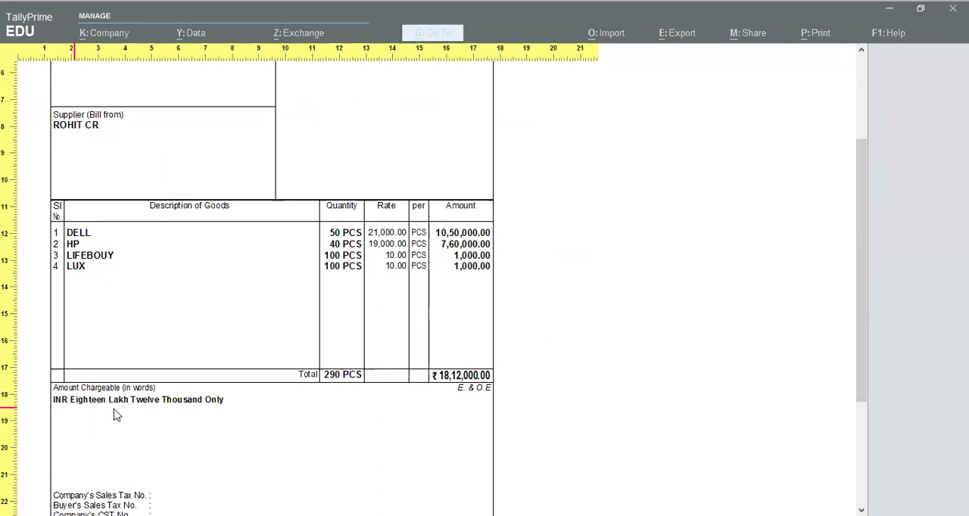
{"action": "left_click_drag", "start_coordinate": [865, 219], "coordinate": [860, 347]}
{"action": "left_click_drag", "start_coordinate": [867, 285], "coordinate": [868, 138]}
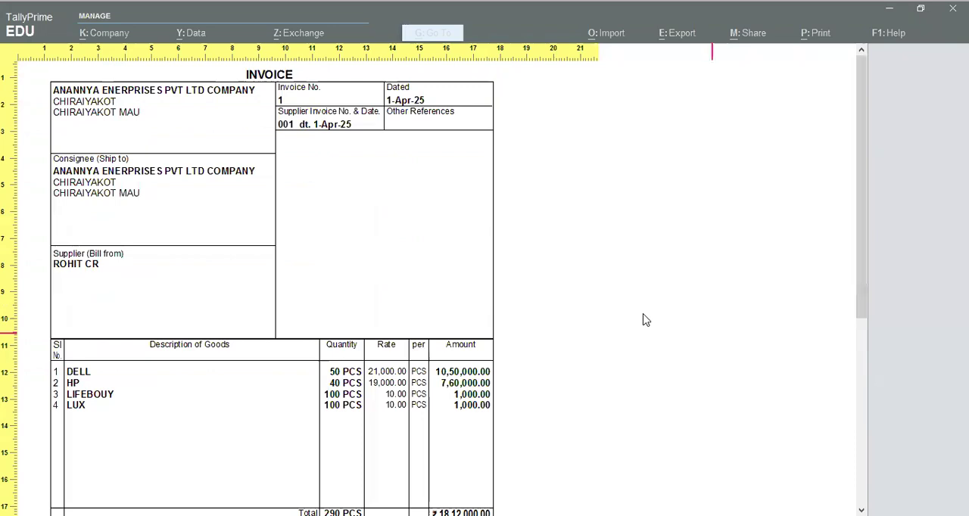
{"action": "scroll", "coordinate": [856, 290], "scroll_direction": "down", "scroll_amount": 5}
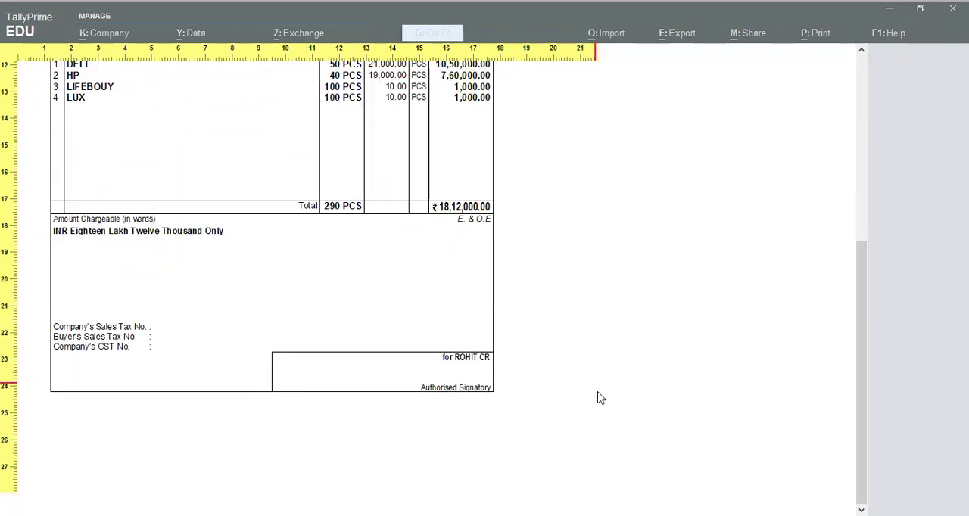
{"action": "key", "text": "Escape"}
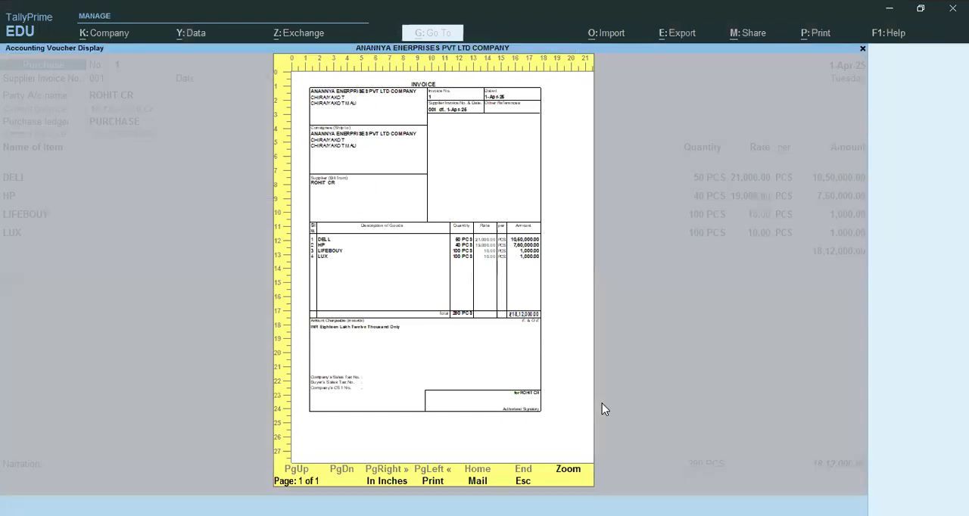
{"action": "key", "text": "Escape"}
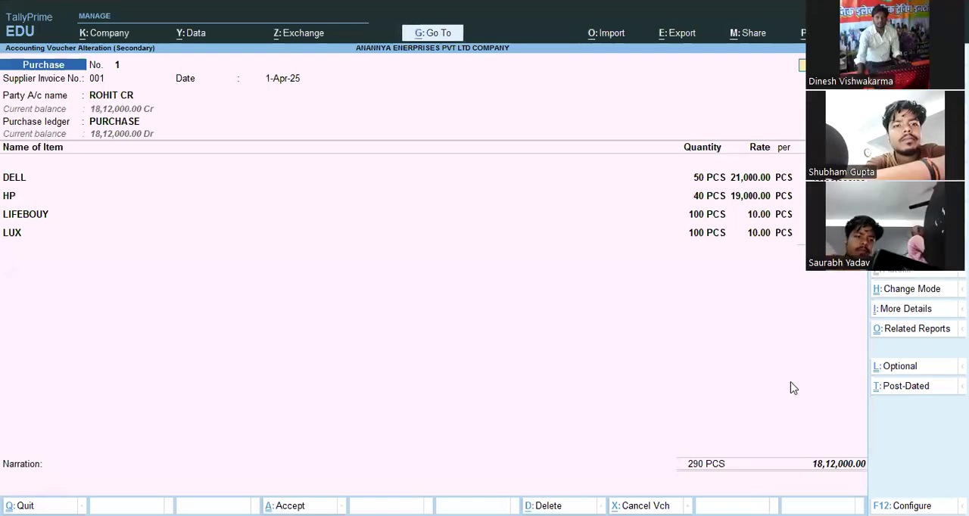
{"action": "left_click", "coordinate": [928, 413]}
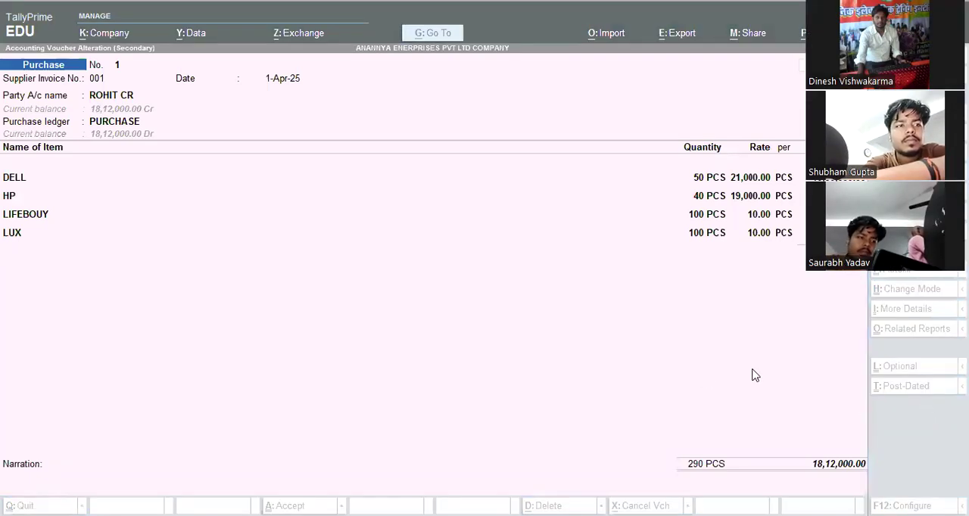